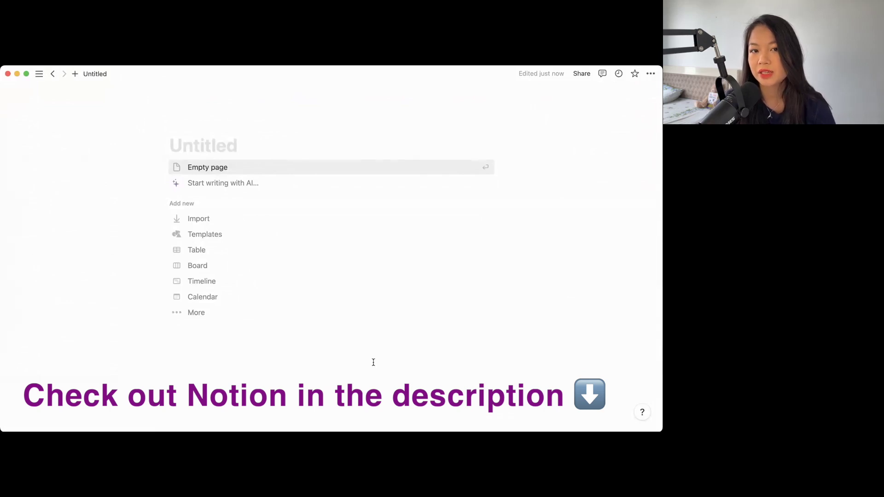
- Put the cursor in the new untitled page's title to begin naming it
left_click(254, 144)
- Title the page 'Podcast Calendar' with a headphones icon and an Unsplash 'podcast' cover banner
type("Podcas")
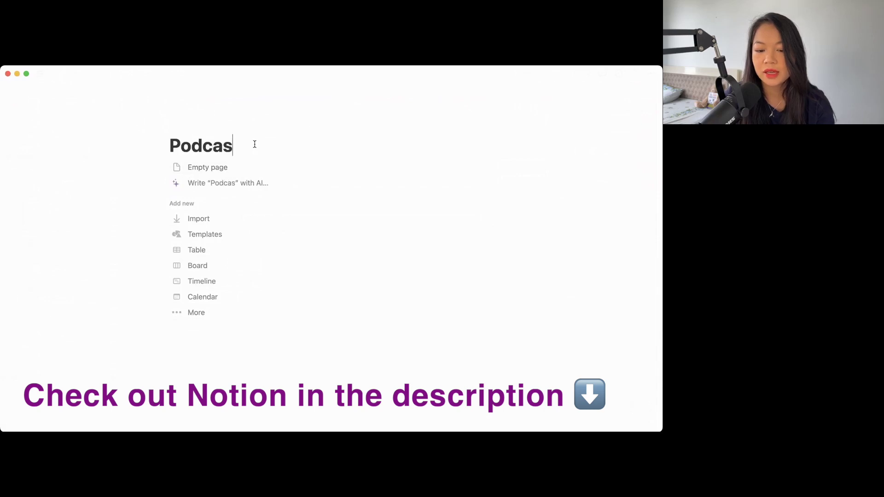
type("t Calendar")
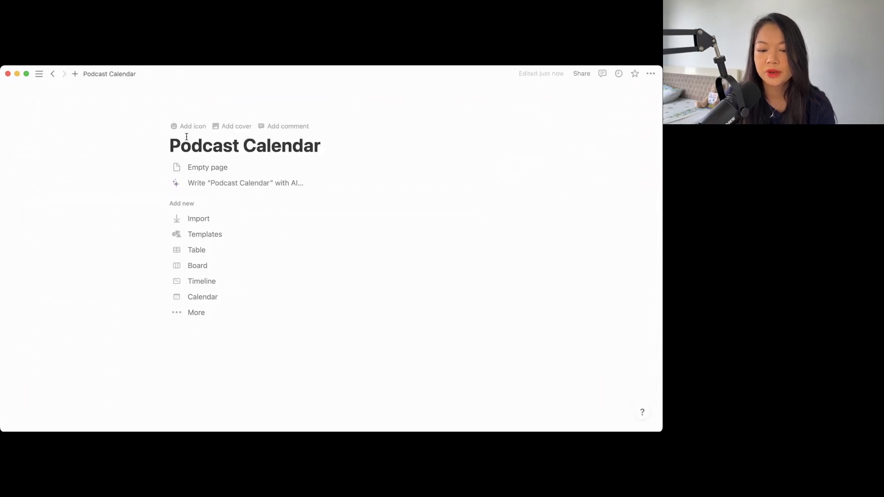
left_click(188, 125)
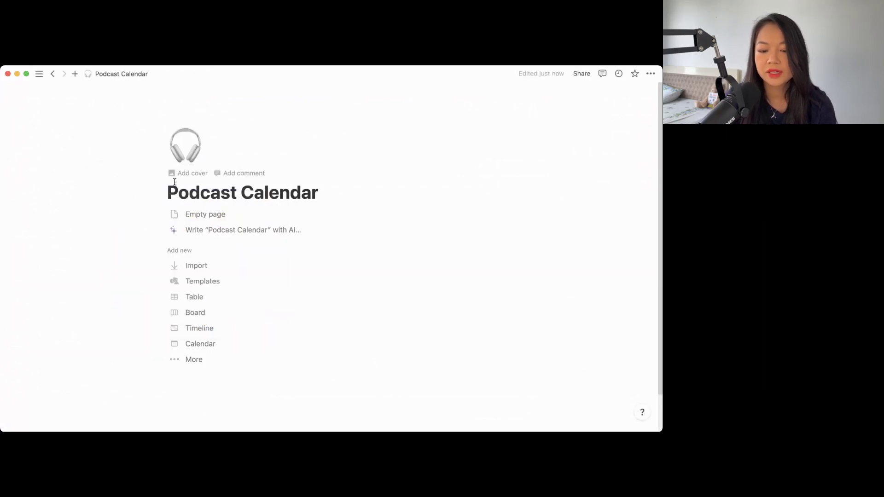
left_click(187, 173)
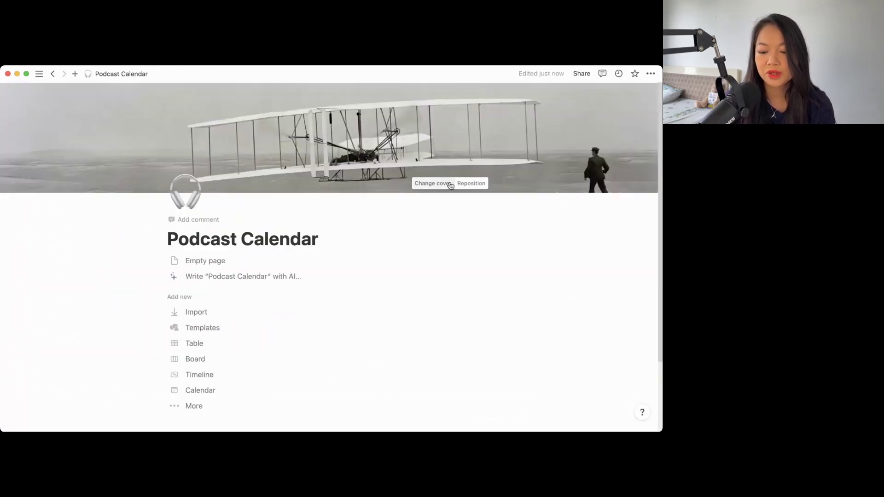
left_click(440, 183)
left_click(410, 200)
type("podcast")
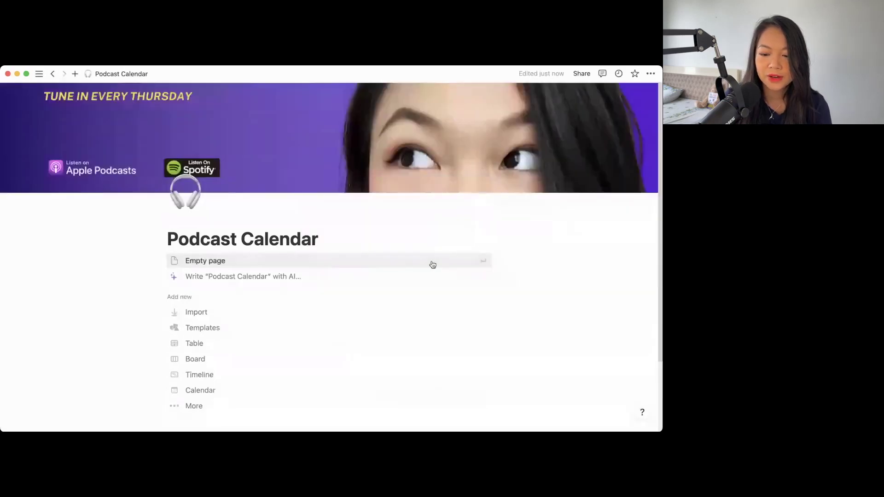
scroll(434, 221, "down", 2)
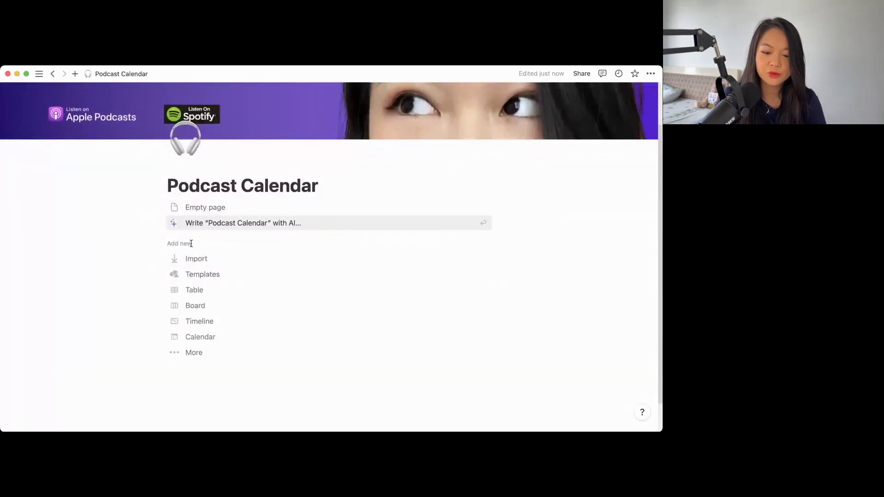
key("Return")
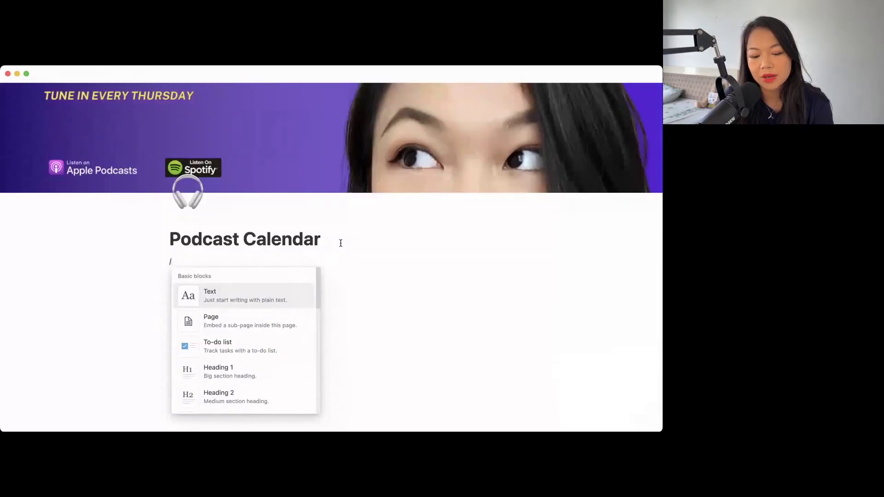
- Insert an inline table database via /data and switch the page to full width
type("data")
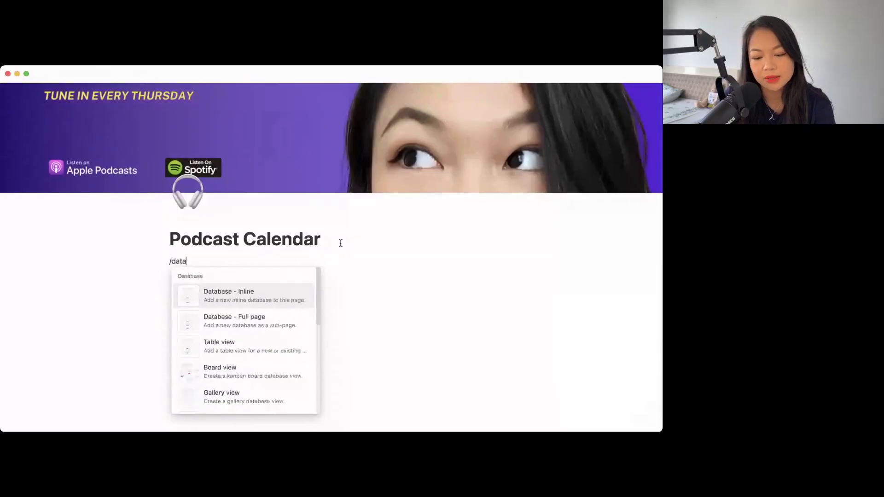
key("Return")
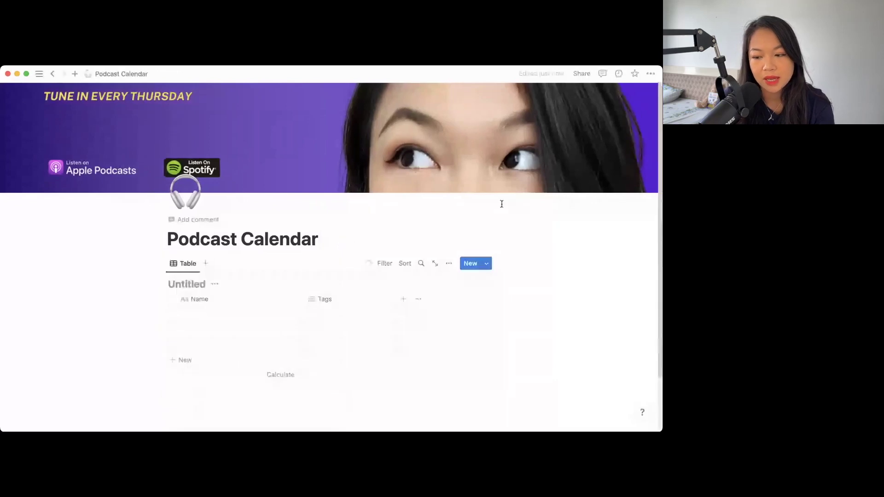
left_click(650, 74)
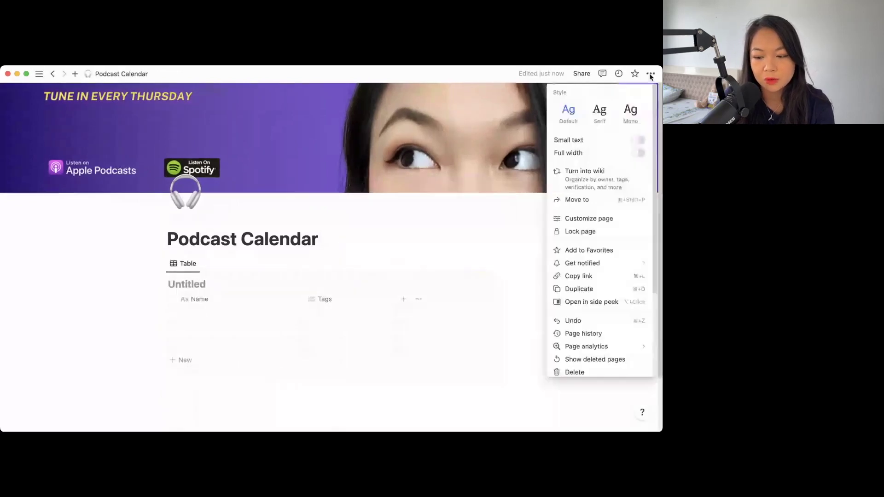
left_click(640, 153)
left_click(377, 244)
- Rename the table to Podcast Guests and turn Tags into a single-select Status property
left_click(55, 280)
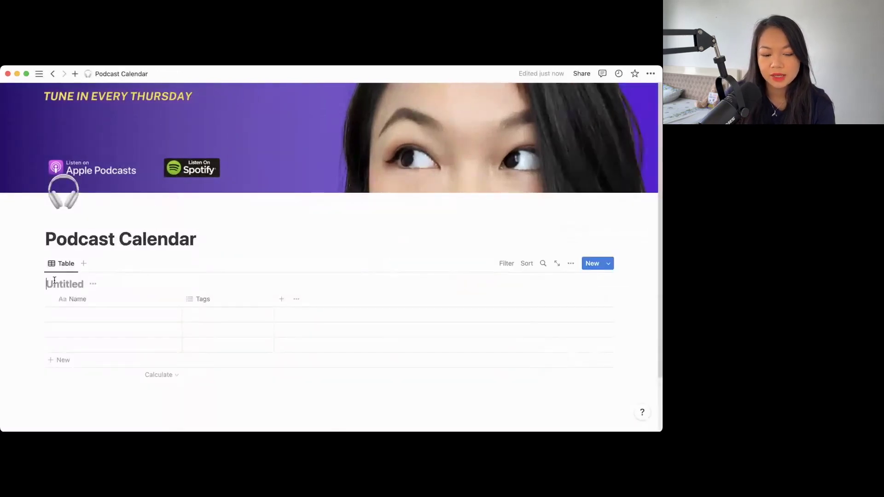
type("Podcast Guests")
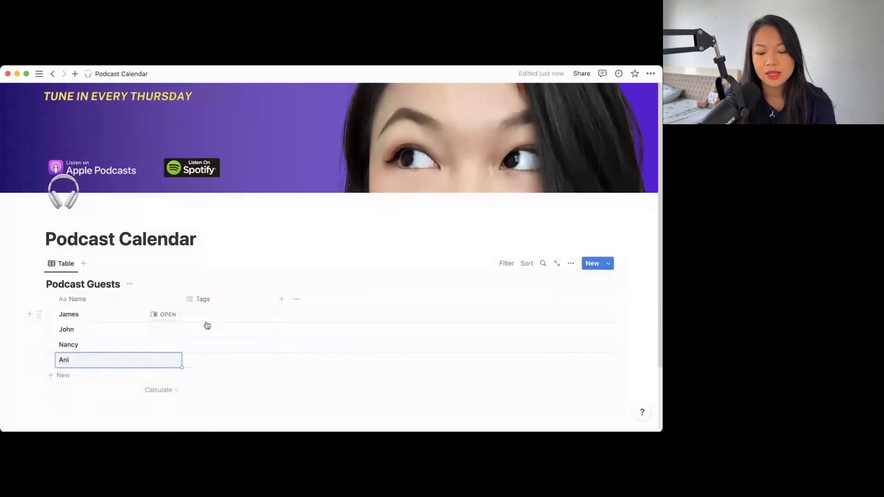
left_click(205, 300)
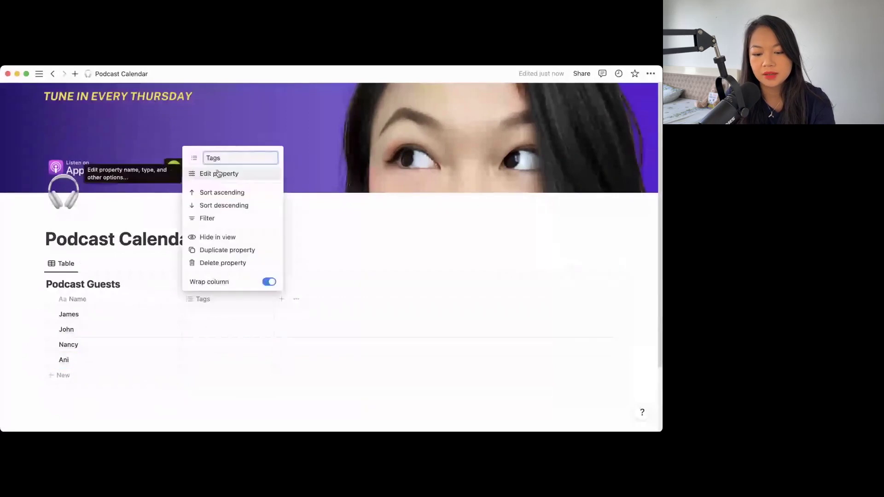
type("Status")
left_click(217, 174)
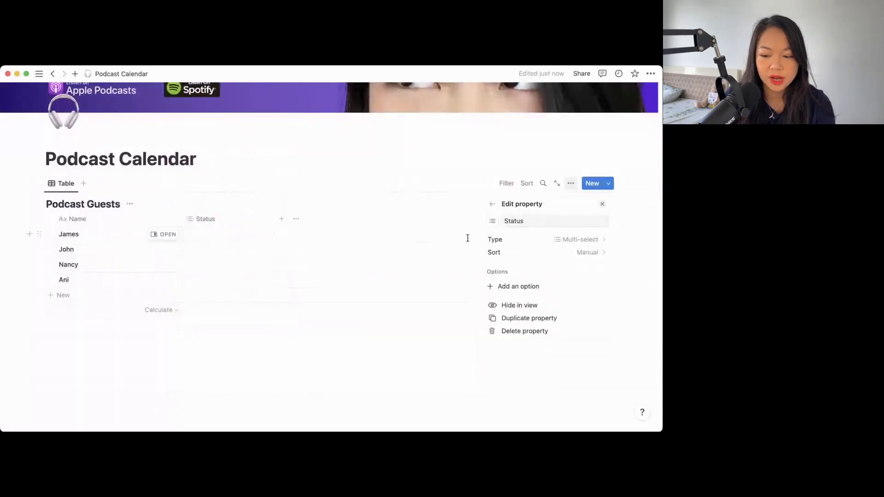
left_click(582, 238)
left_click(508, 350)
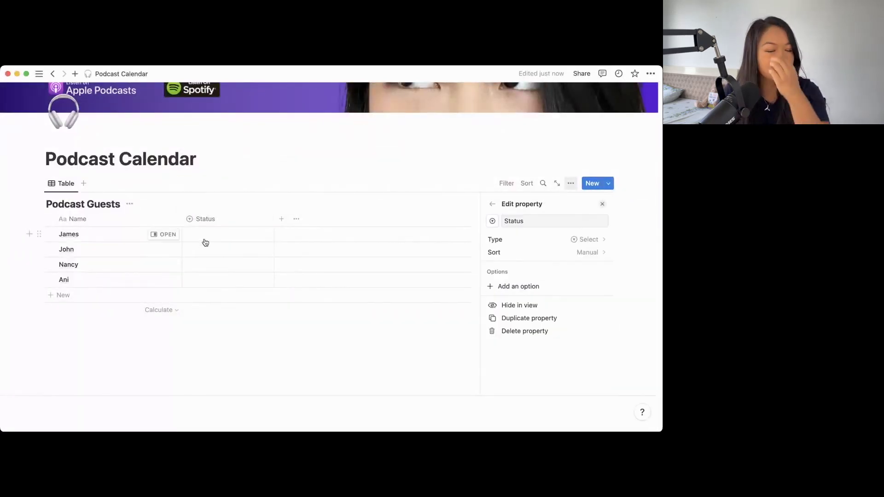
- Create Outreach and Invited status options from the first guest's Status cell
left_click(204, 236)
type("Out")
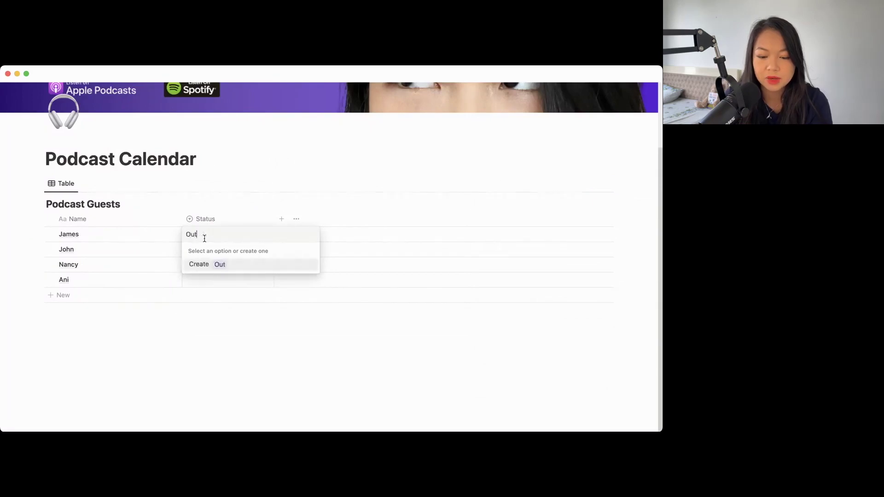
type("reach")
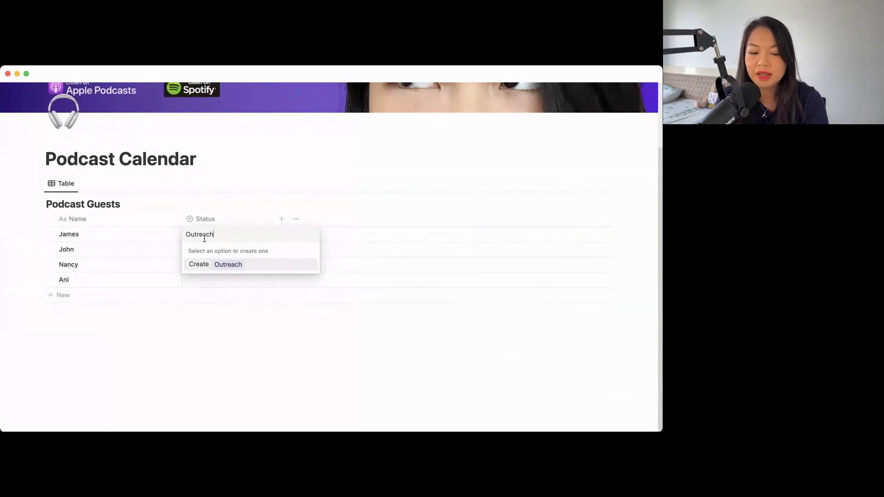
key("Return")
type("I")
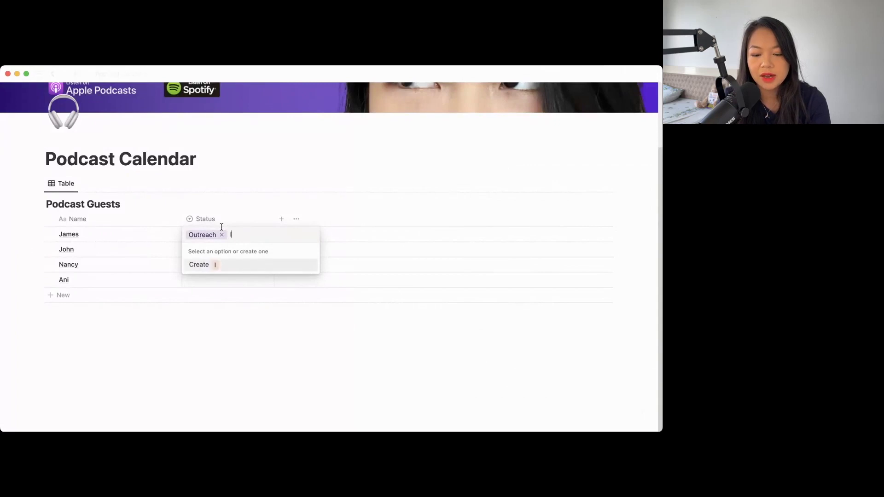
type("nvited")
key("Return")
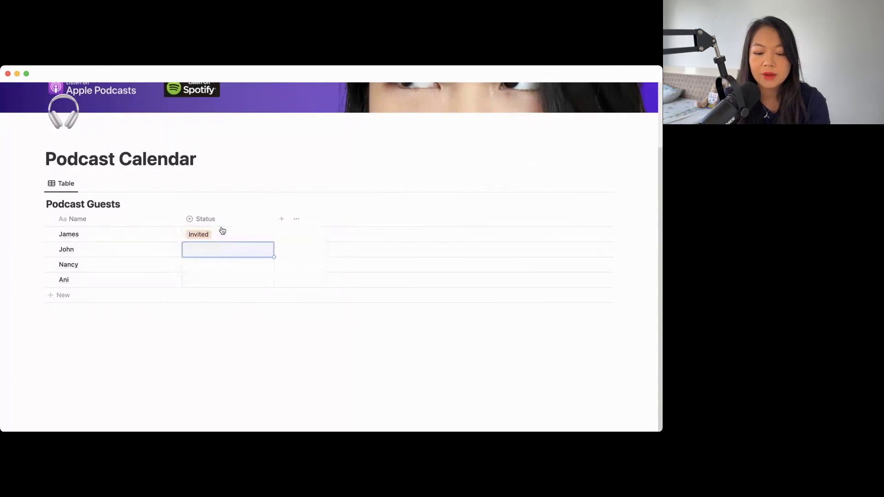
- Add Interview Scheduled, To Edit and Promotion status options to the guests
left_click(219, 233)
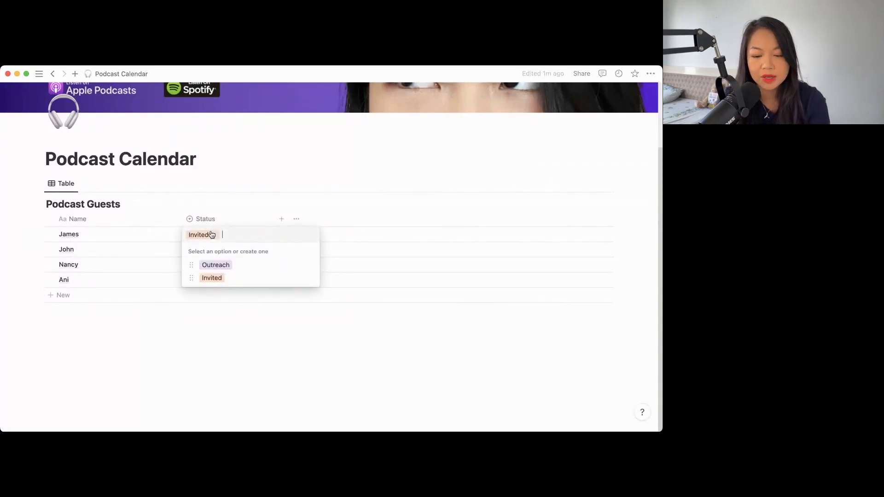
type("Scheduled")
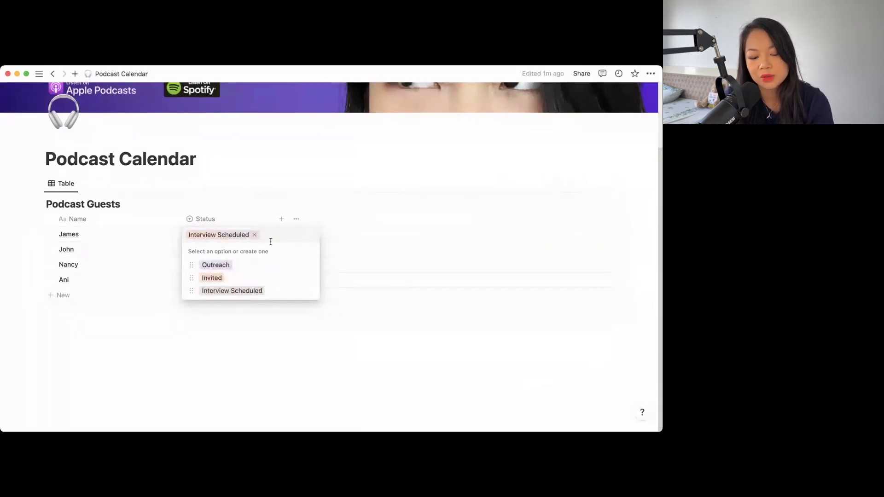
type("Edit")
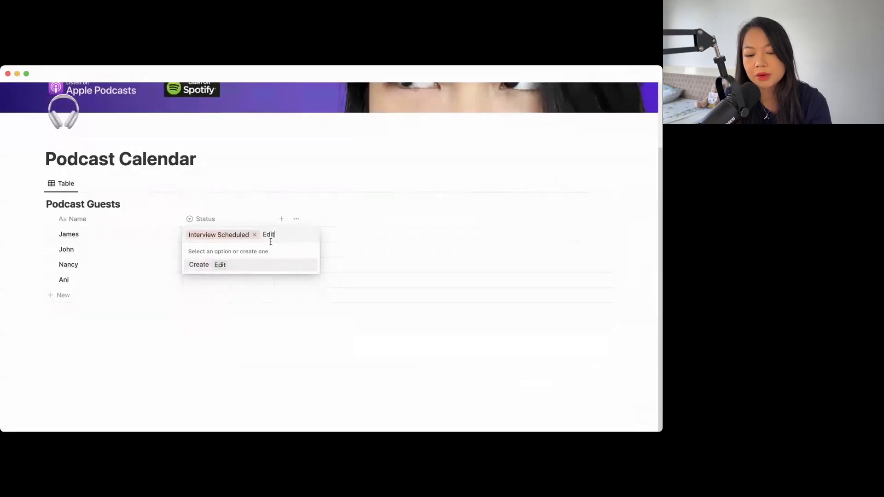
key("BackSpace")
key("BackSpace")
key("BackSpace")
key("BackSpace")
type("To ")
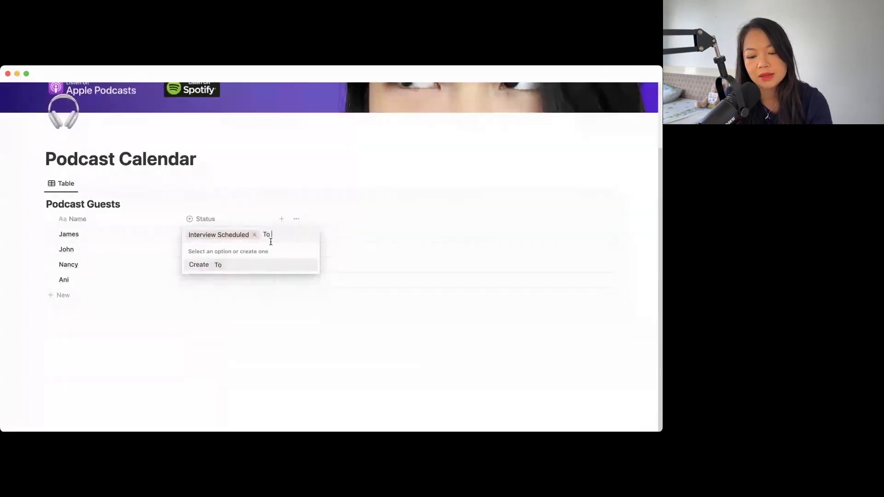
type("Edit")
key("Return")
left_click(272, 246)
type("Promotion")
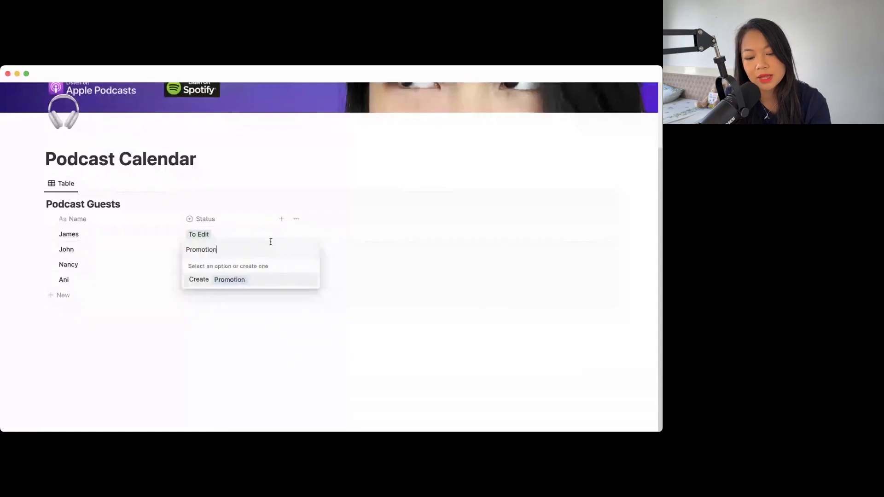
key("Return")
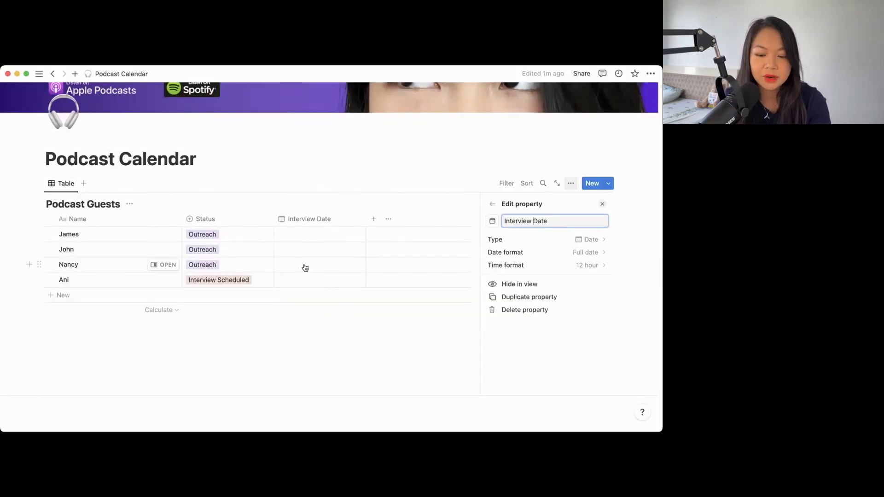
- Set the last guest's Interview Date to August 31
left_click(300, 279)
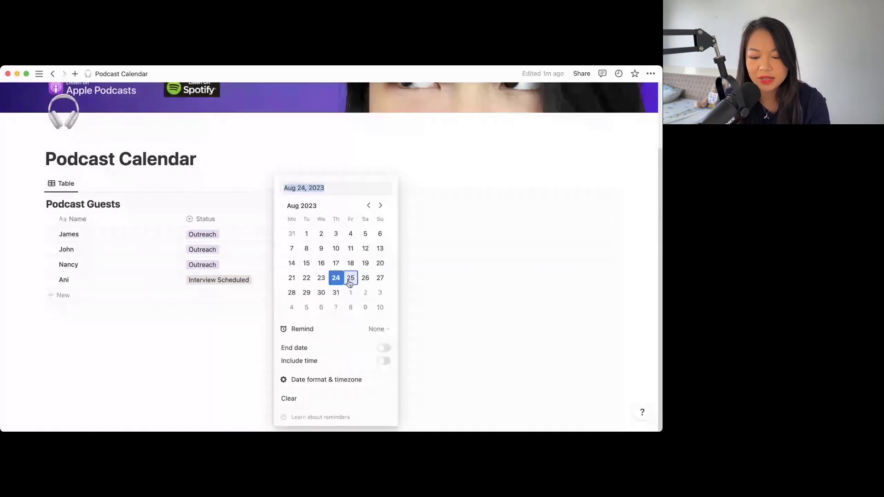
left_click(335, 292)
key("Escape")
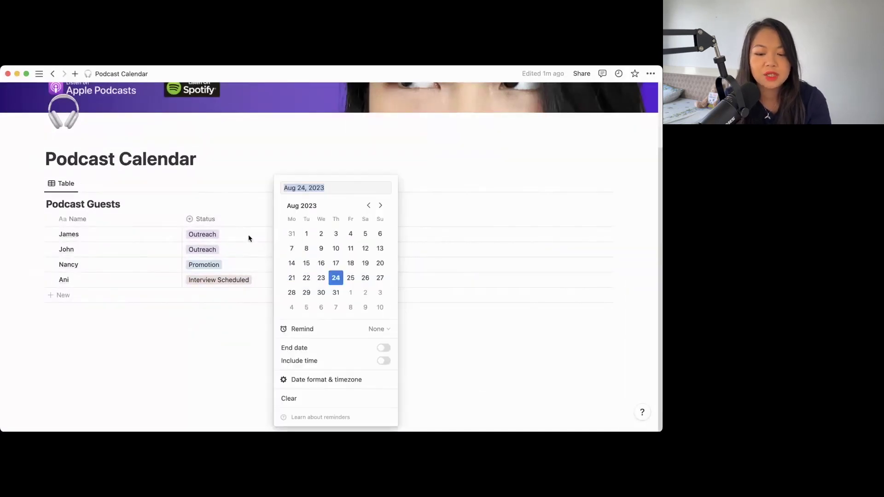
key("Escape")
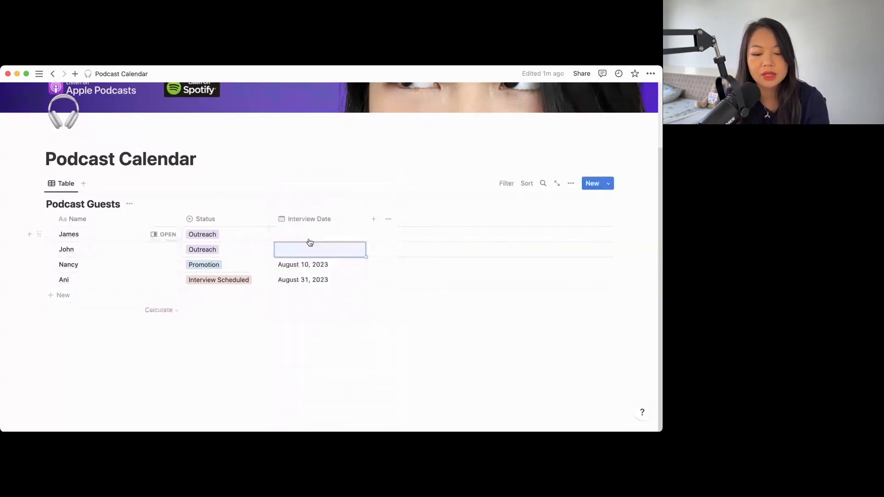
- Add a Publication Date column and set the Interview Scheduled guest's to September 7, 2023
left_click(373, 219)
type("Dat")
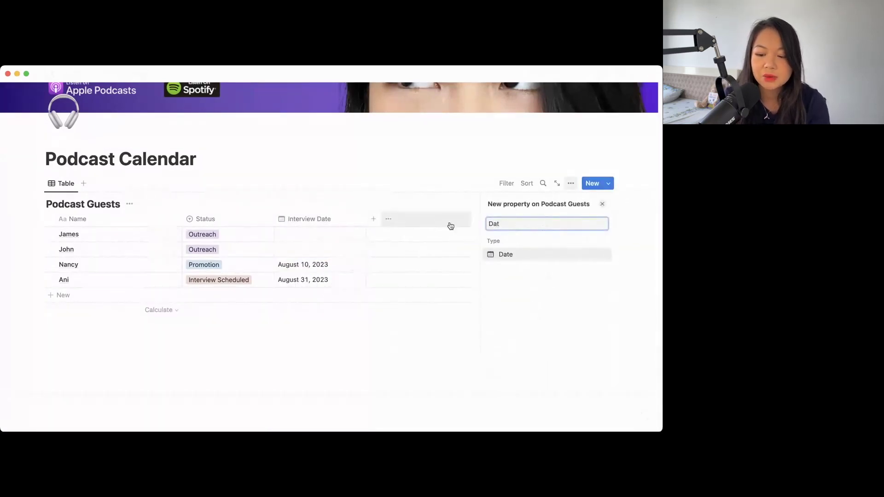
key("Return")
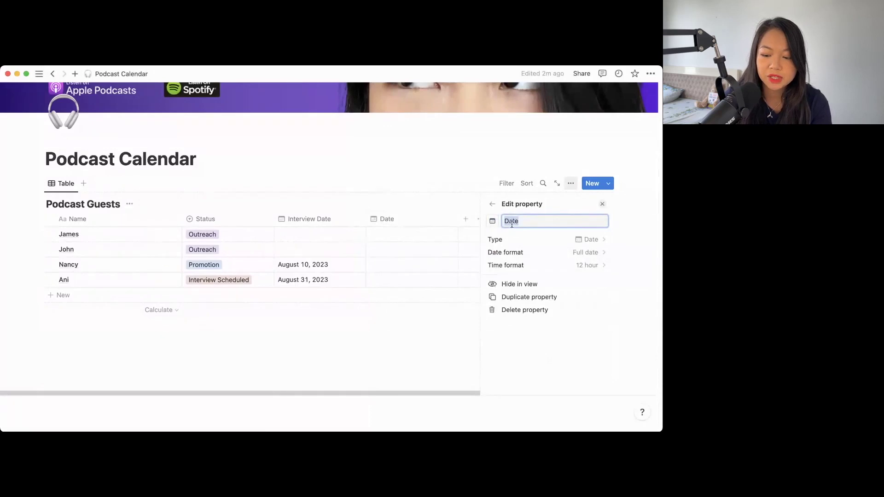
type("Publication Date")
left_click(379, 263)
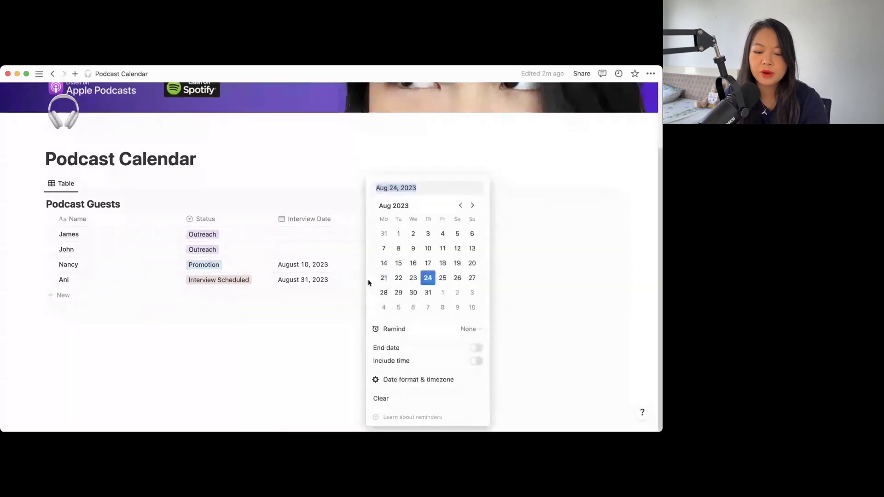
left_click(413, 282)
left_click(413, 282)
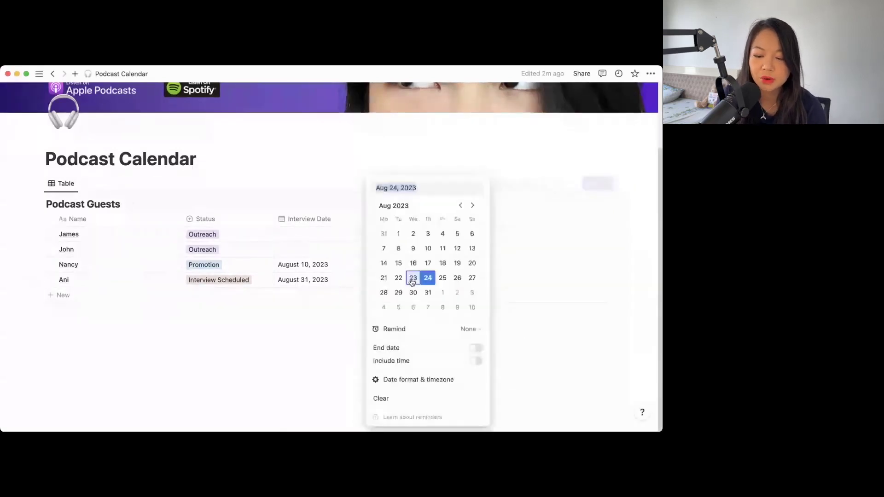
left_click(428, 309)
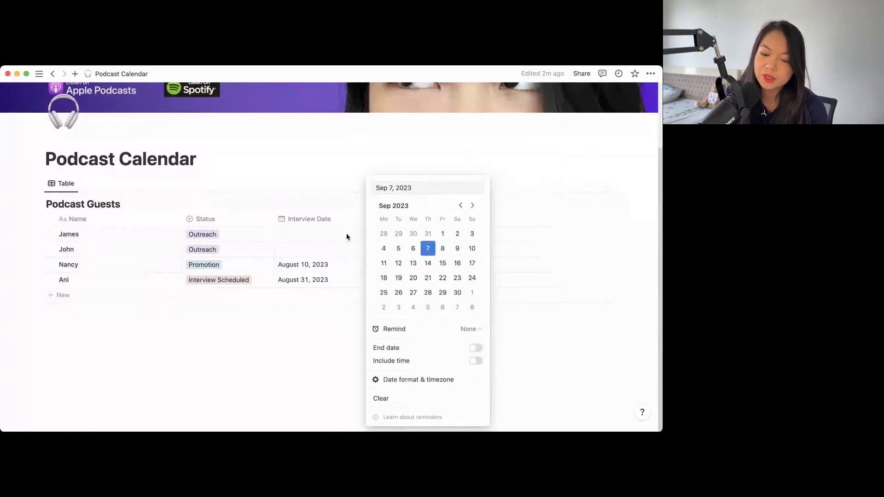
key("Escape")
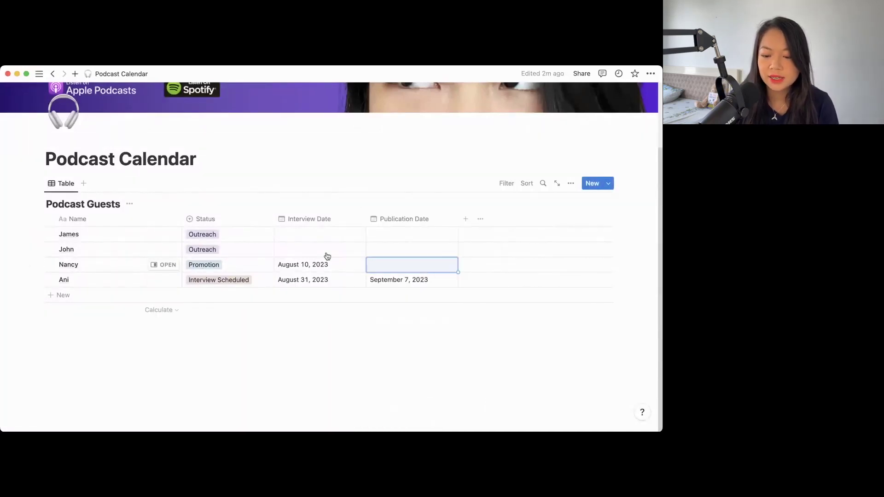
left_click(465, 219)
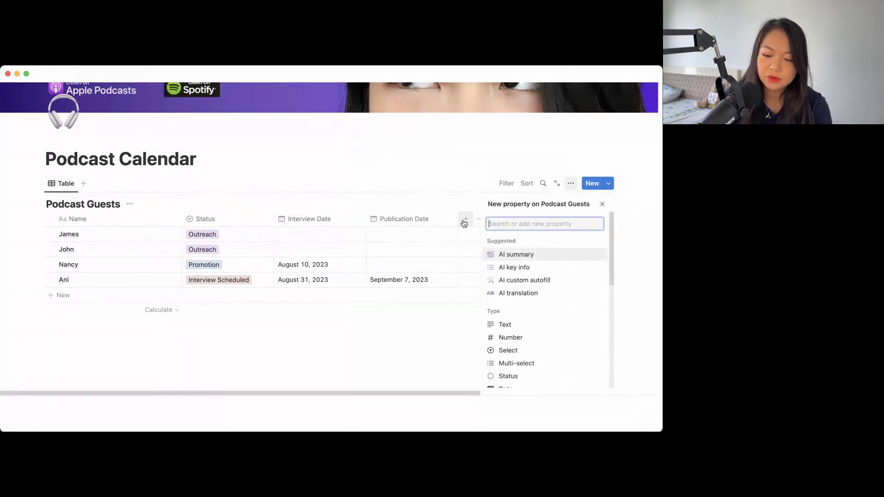
- Create a 'Blog Post?' property and change its type to Checkbox
type("Blog")
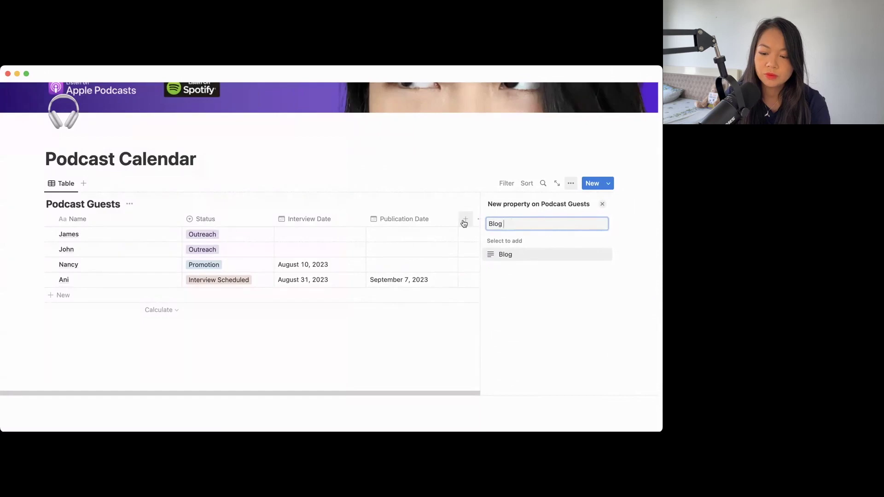
type(" Post?")
key("Return")
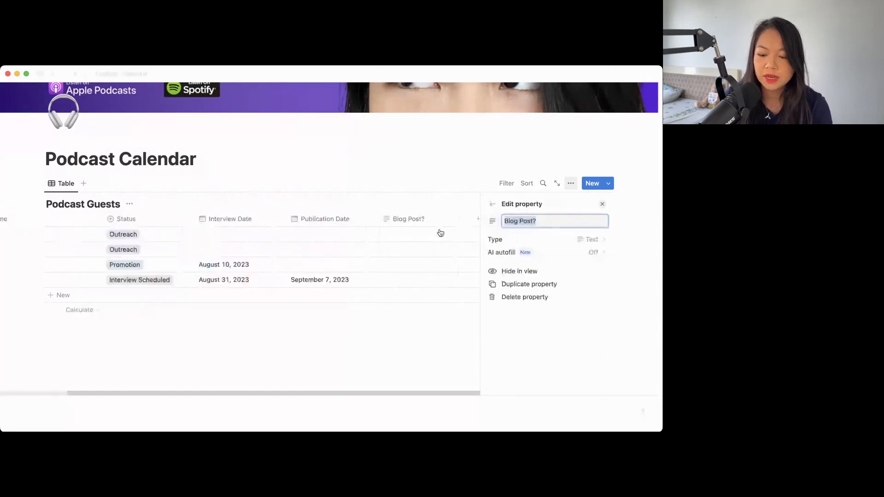
left_click(410, 233)
left_click(520, 226)
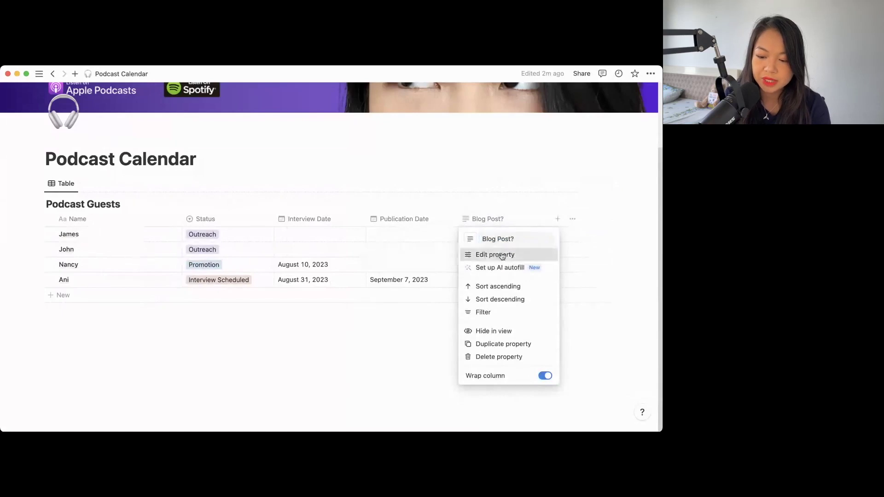
left_click(494, 255)
left_click(513, 241)
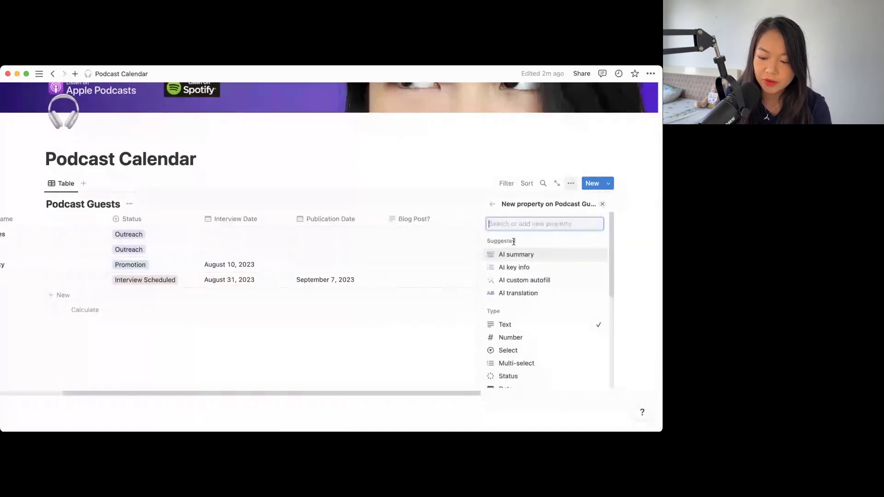
scroll(516, 299, "down", 3)
left_click(516, 348)
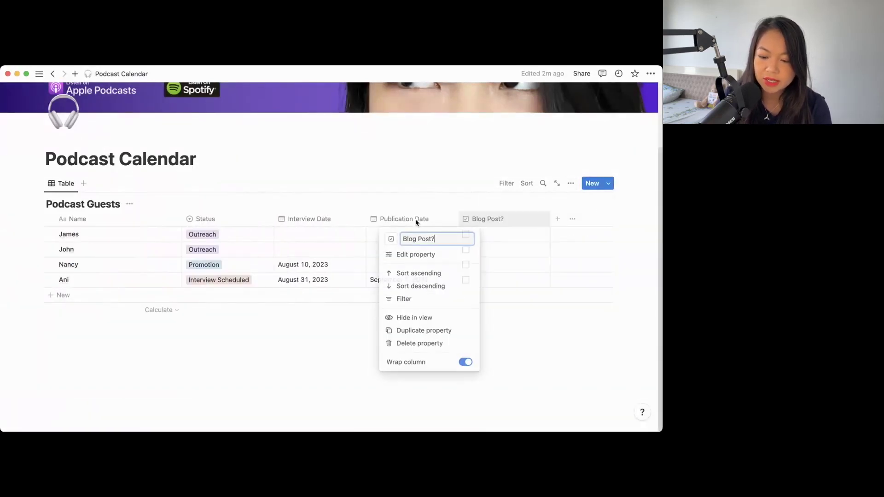
left_click(444, 190)
- Add a new guest with a new Published status, August 10 and 24, 2023 dates, Blog Post? ticked
left_click(109, 298)
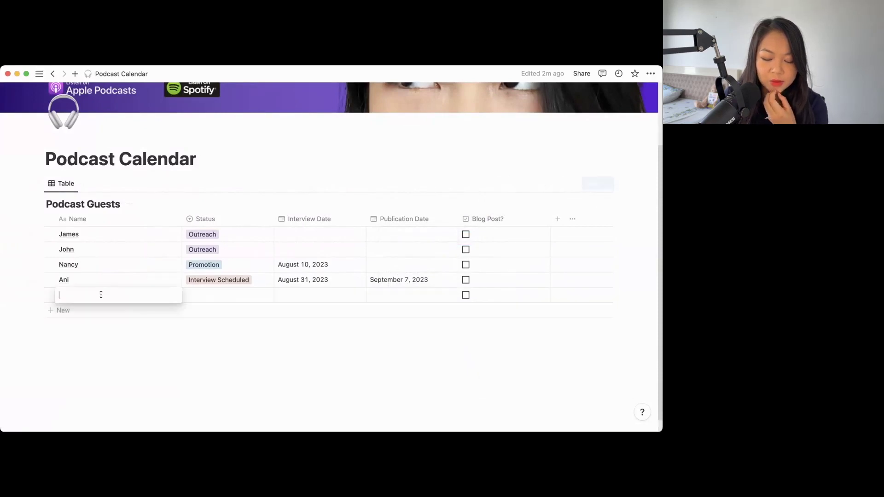
type("Peter")
left_click(227, 293)
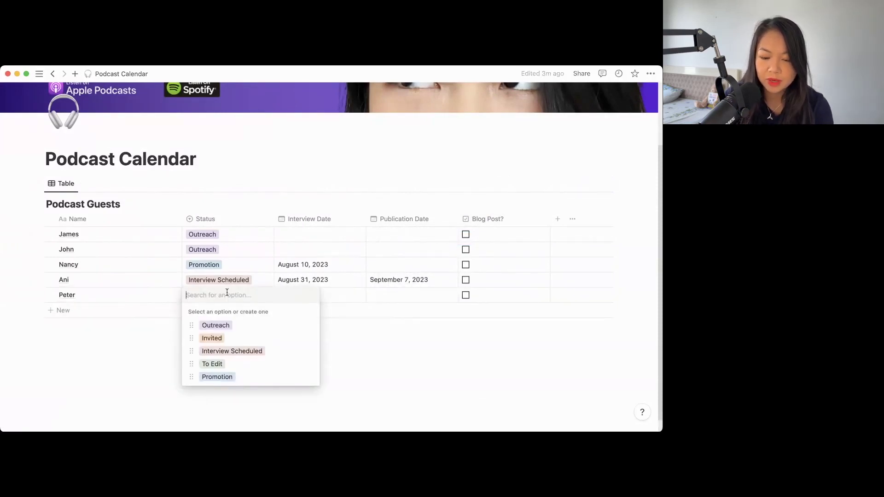
type("Published")
key("Return")
left_click(296, 295)
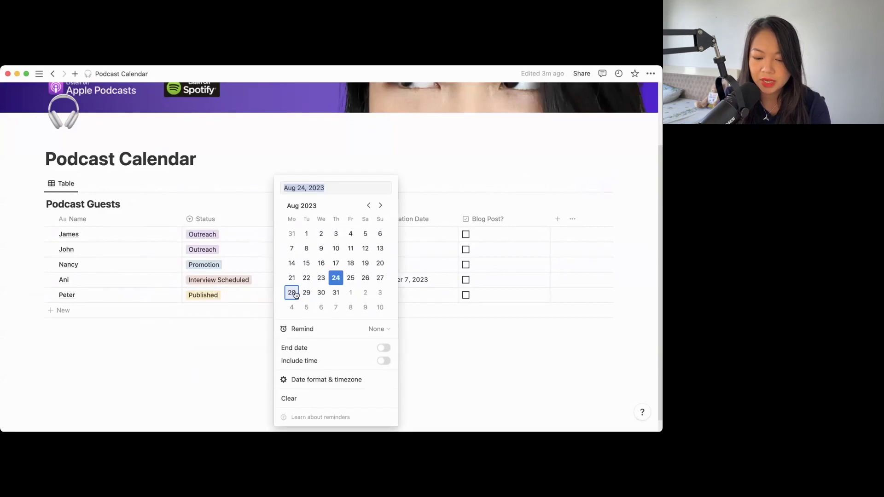
key("Escape")
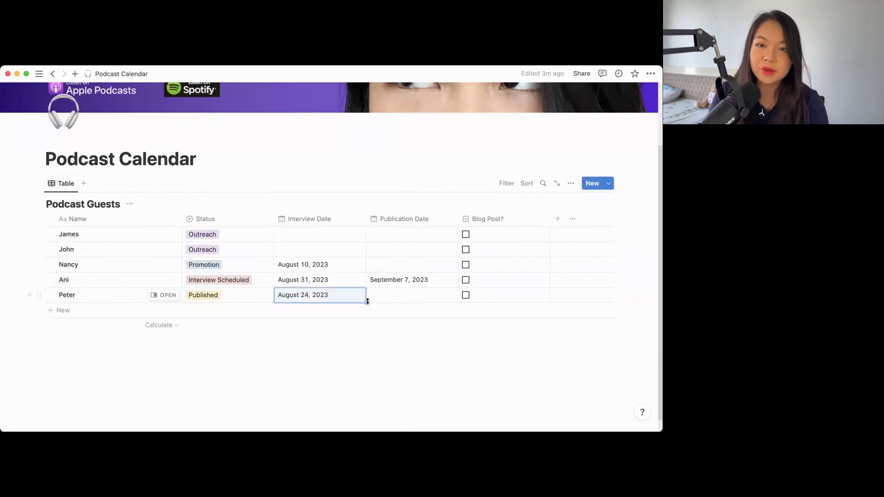
left_click_drag(367, 302, 454, 300)
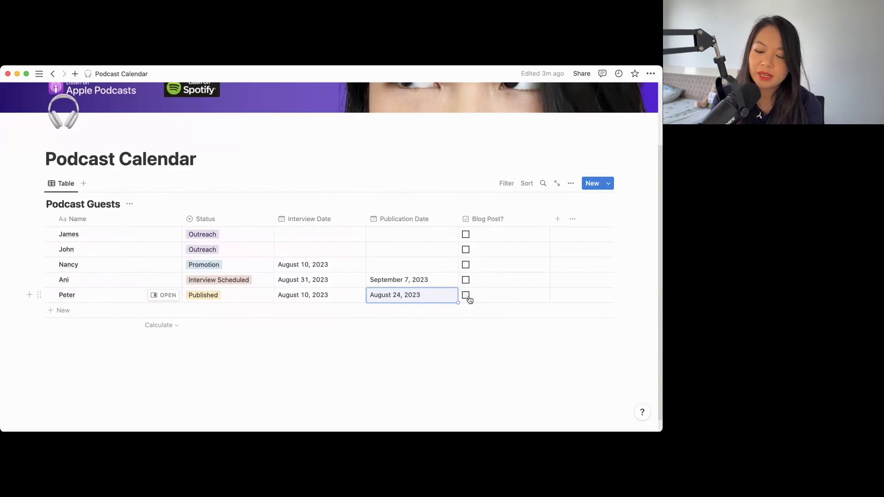
left_click(466, 296)
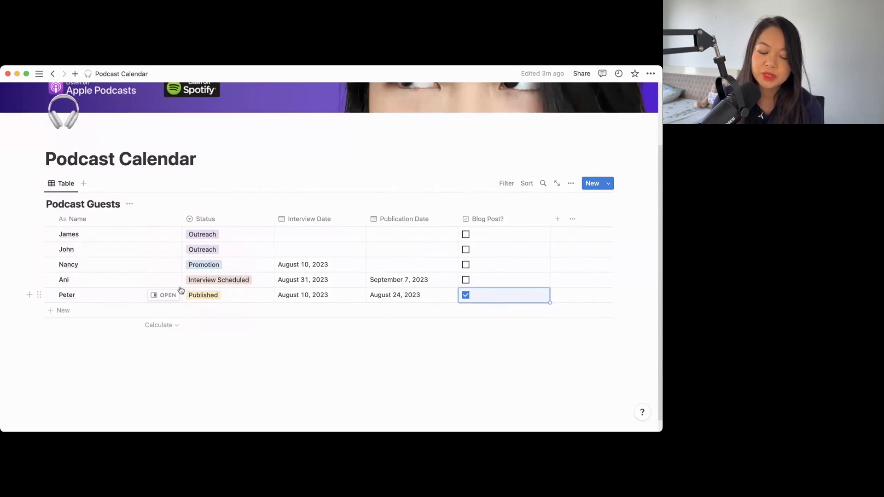
left_click(84, 183)
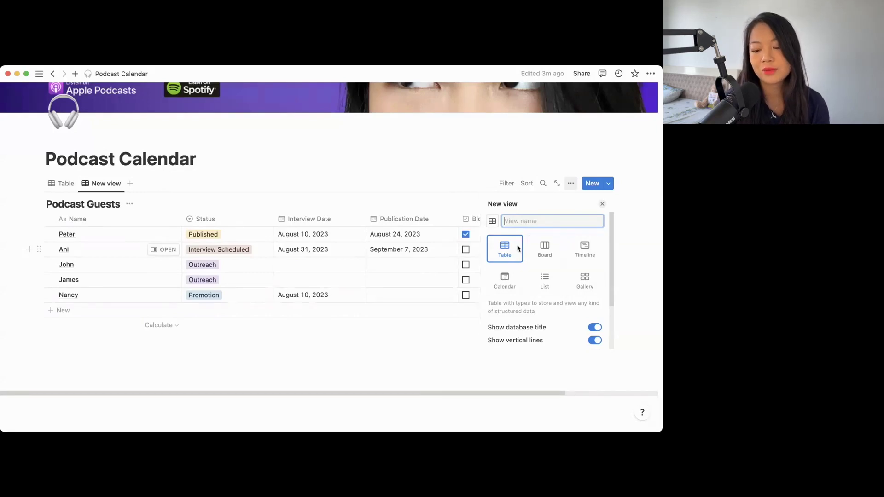
- Lay the new view out as a Board and drag Outreach and Invited to the front
left_click(544, 248)
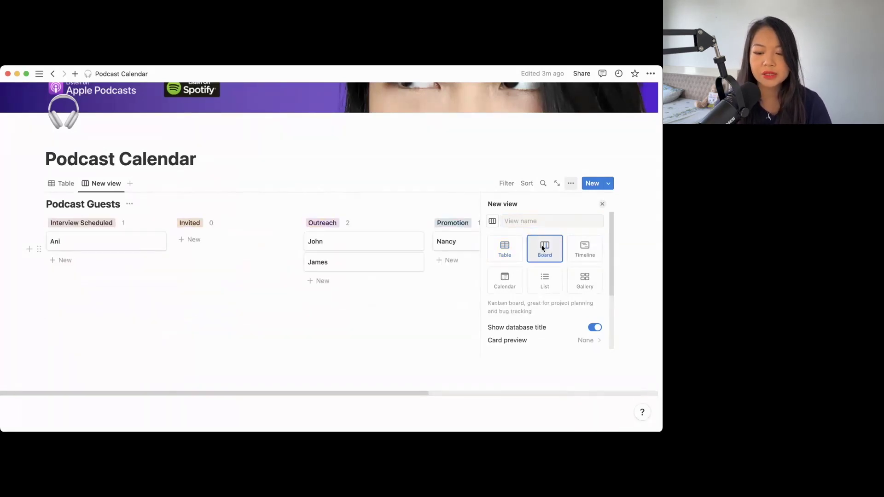
left_click(261, 247)
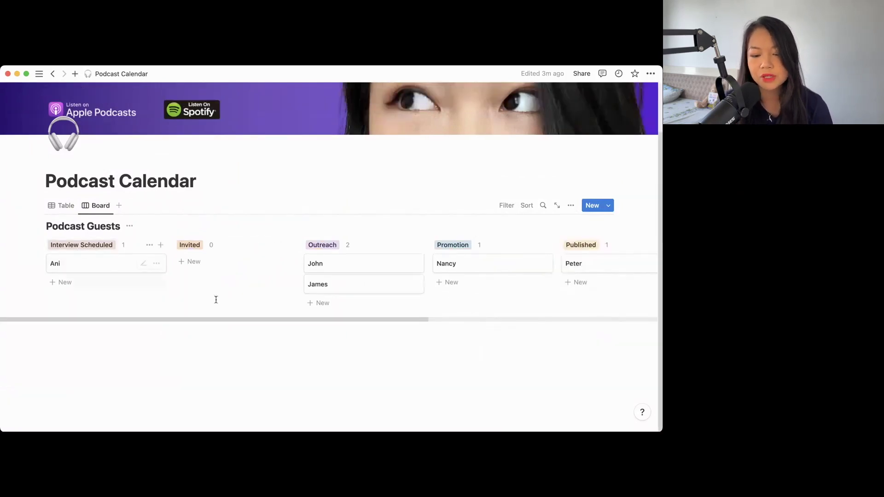
left_click_drag(332, 248, 77, 241)
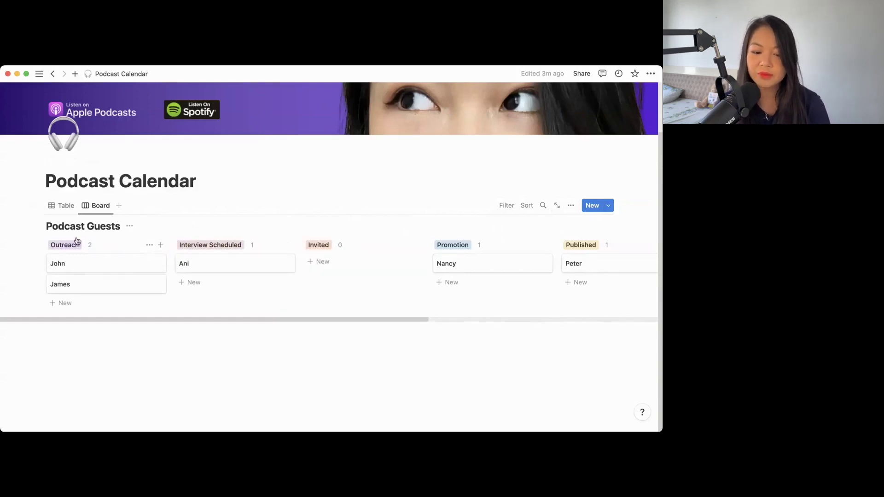
left_click_drag(318, 245, 215, 250)
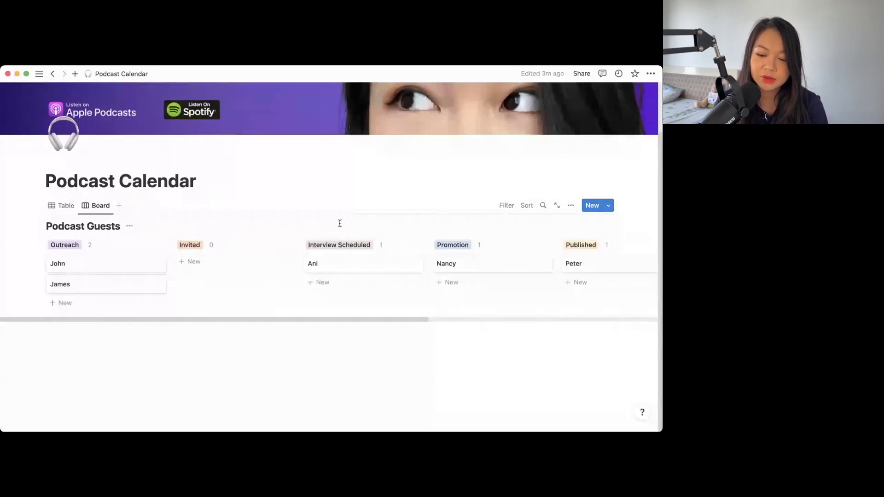
scroll(317, 223, "right", 3)
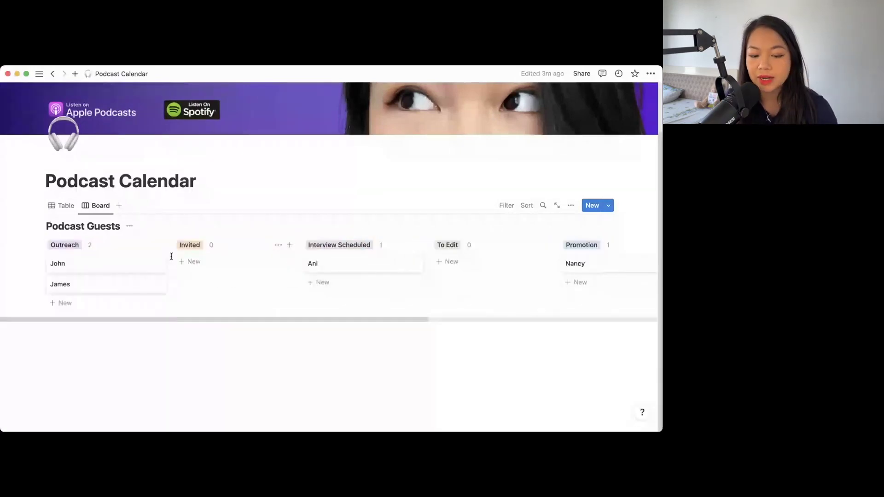
left_click(147, 247)
left_click(245, 223)
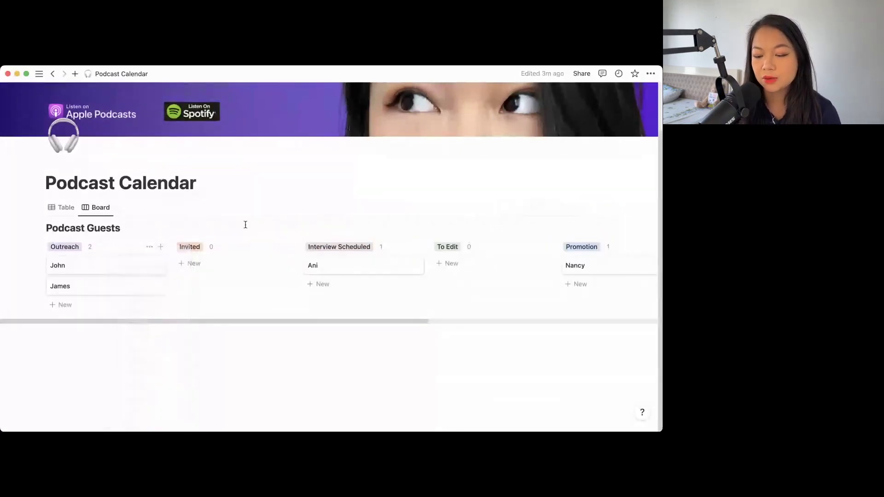
- Set the board's card size to Small and turn on Color columns
left_click(571, 207)
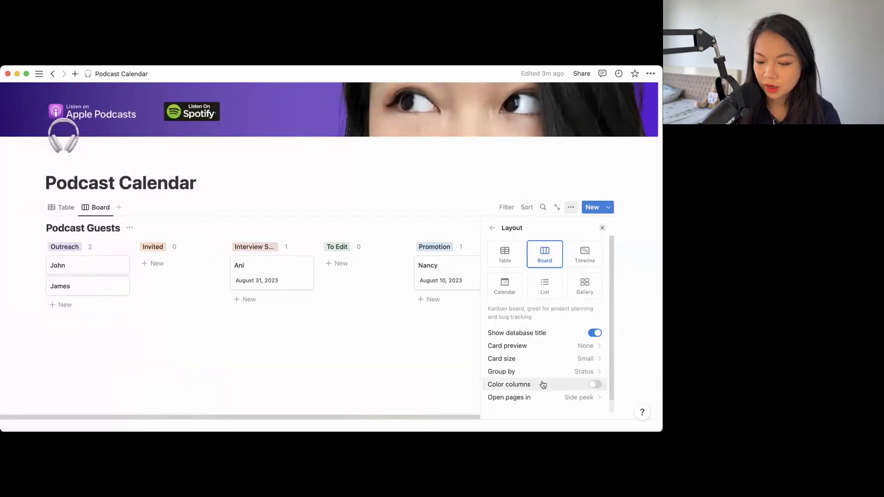
left_click(544, 385)
left_click(543, 385)
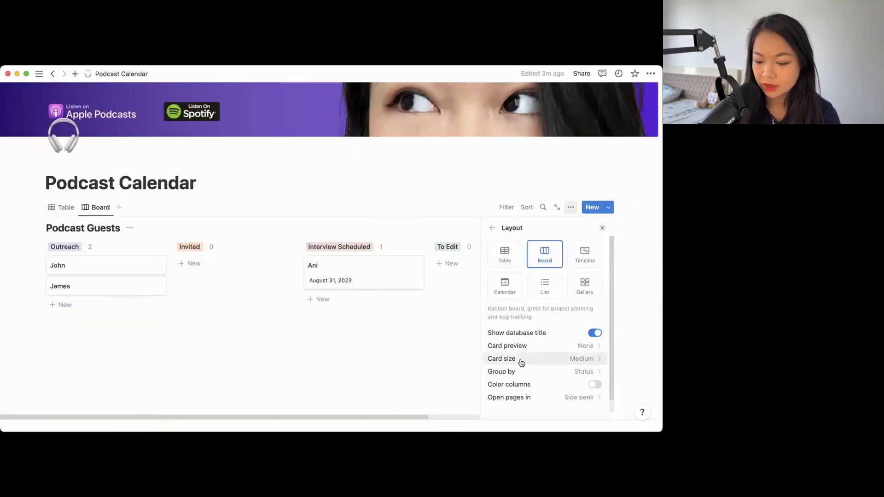
left_click(521, 363)
left_click(518, 401)
left_click(519, 361)
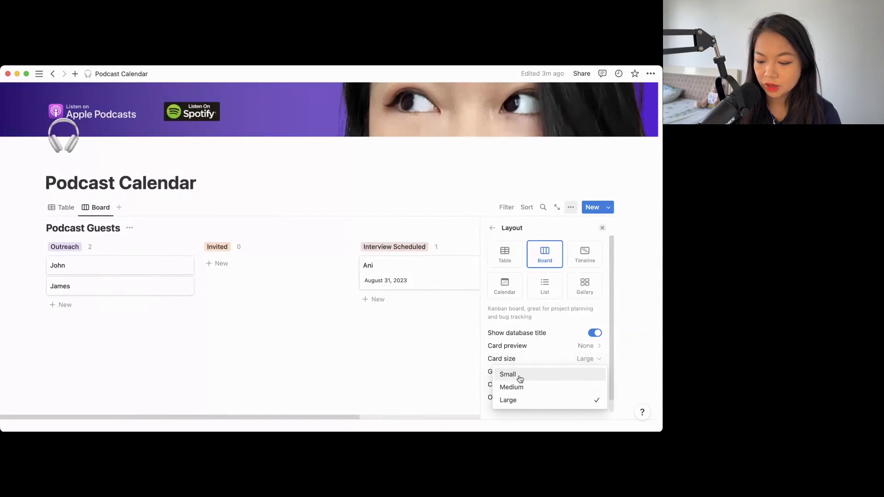
left_click(518, 376)
left_click(544, 385)
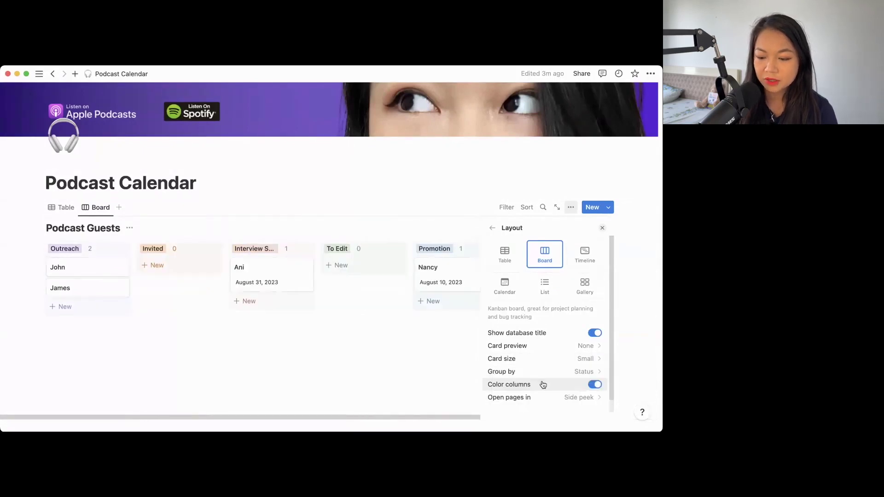
key("Escape")
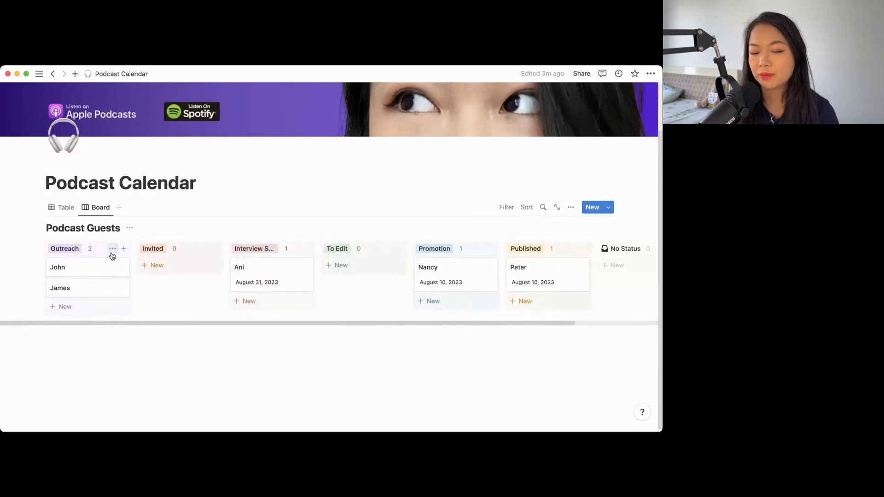
left_click(60, 210)
- Add a Calendar view that places guests by Interview Date
left_click(96, 208)
left_click(118, 208)
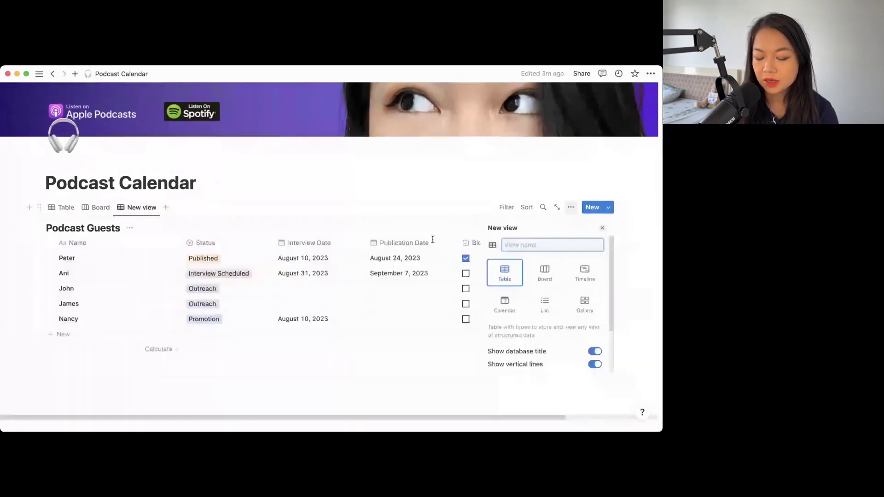
left_click(510, 309)
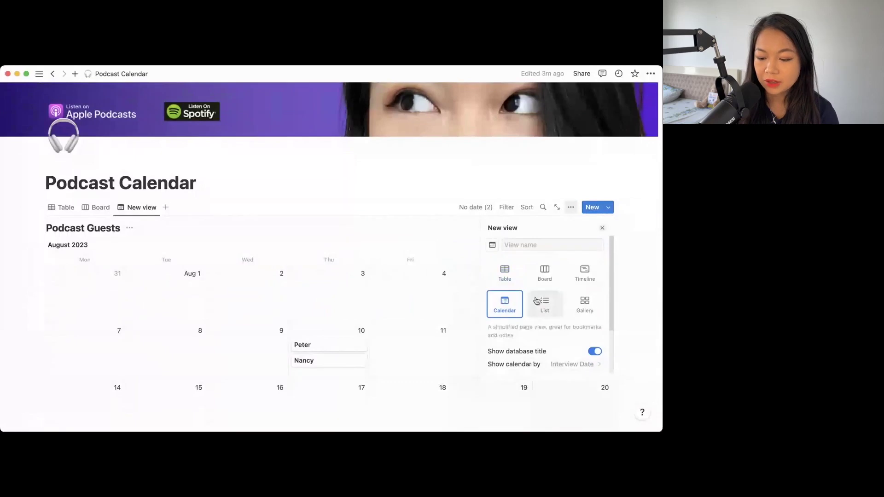
scroll(507, 306, "down", 1)
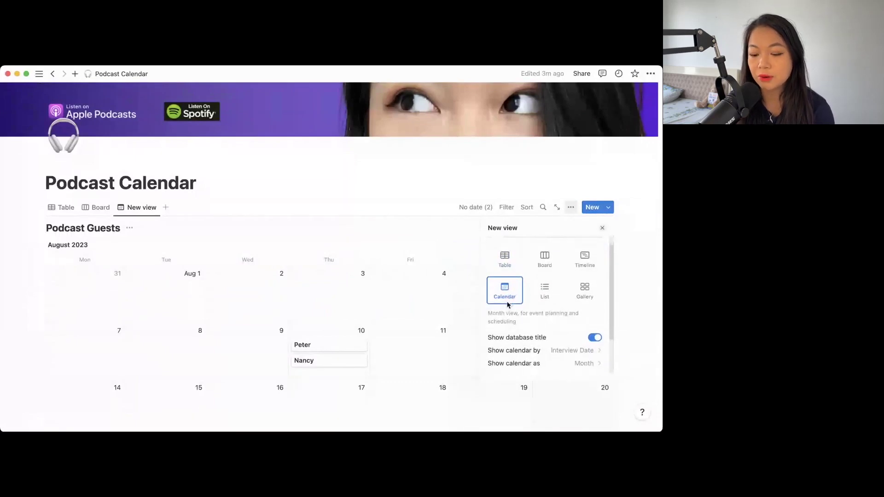
scroll(502, 351, "down", 2)
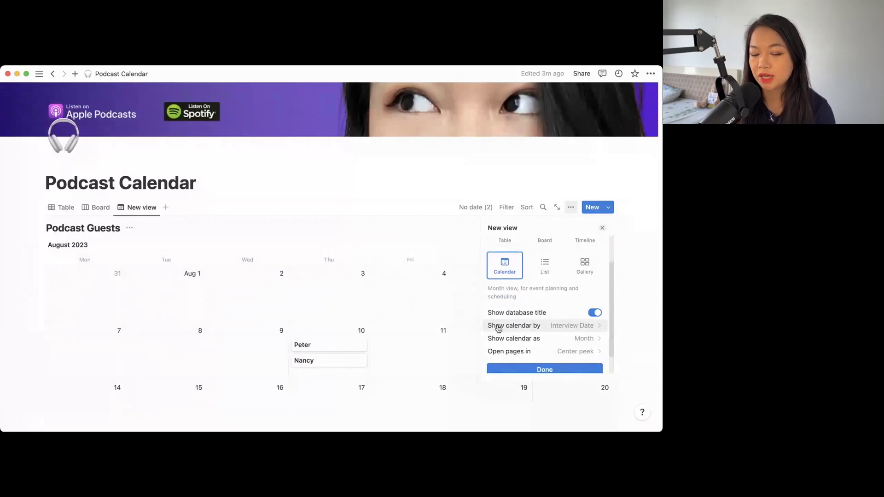
left_click(498, 328)
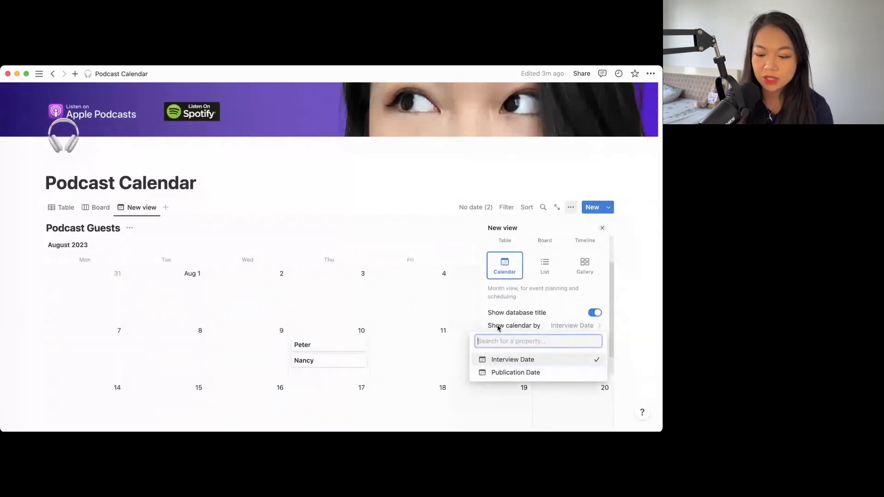
- Rename the calendar view to 'Interview View'
left_click(498, 328)
left_click(148, 208)
left_click(143, 238)
type("Interview Vi")
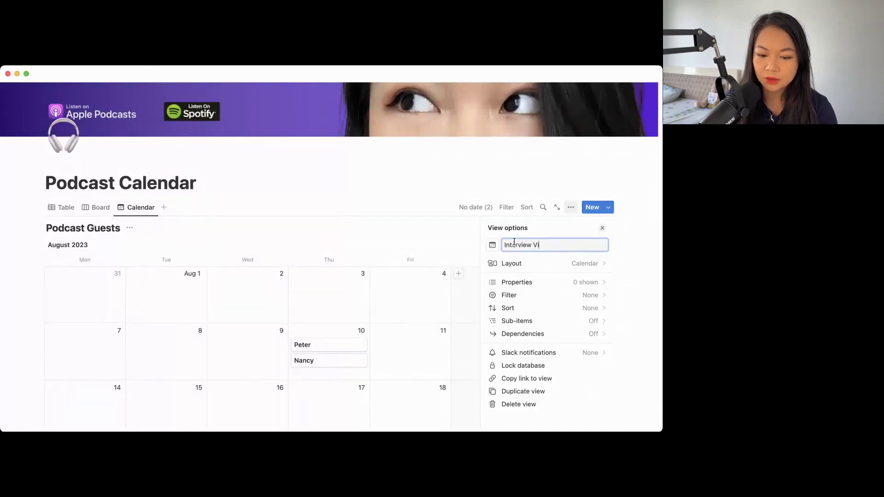
type("ew")
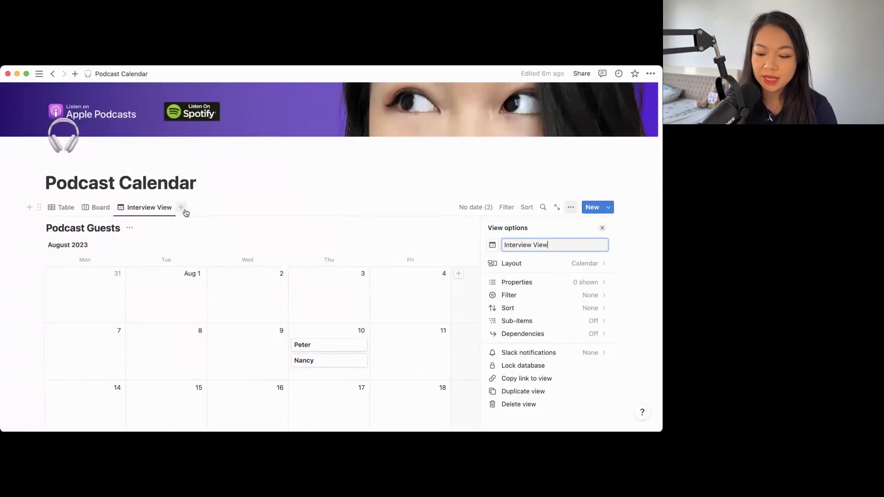
left_click(182, 208)
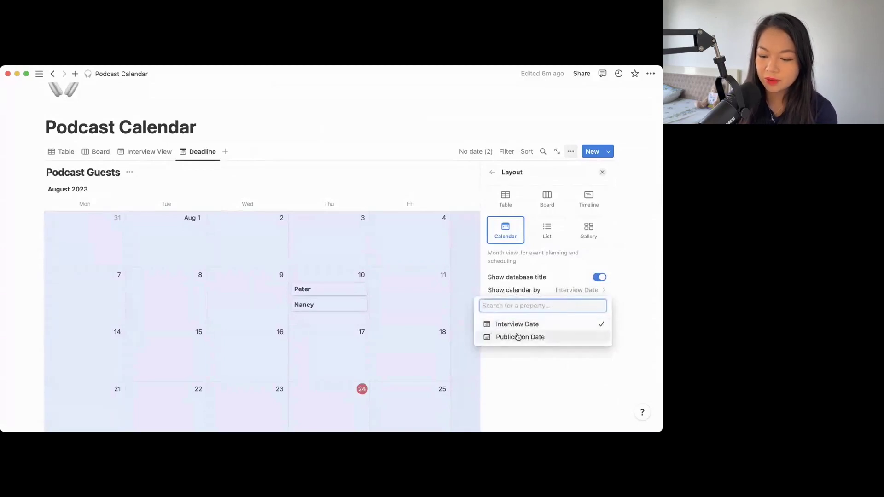
- Show the Deadline calendar by Publication Date and browse to the September 2023 episodes
left_click(518, 337)
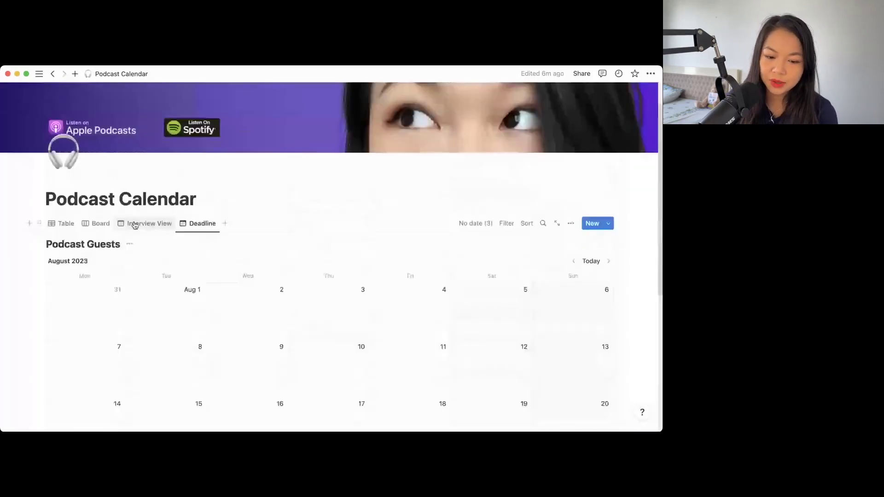
left_click(62, 222)
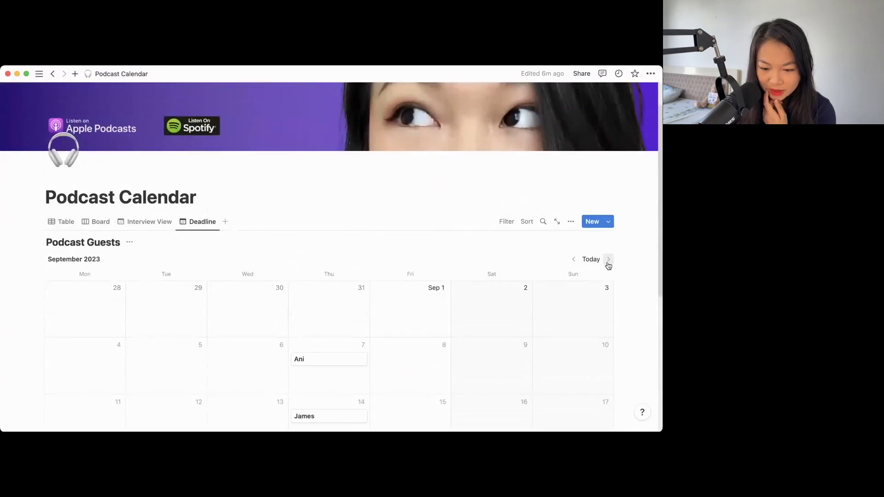
scroll(473, 308, "down", 5)
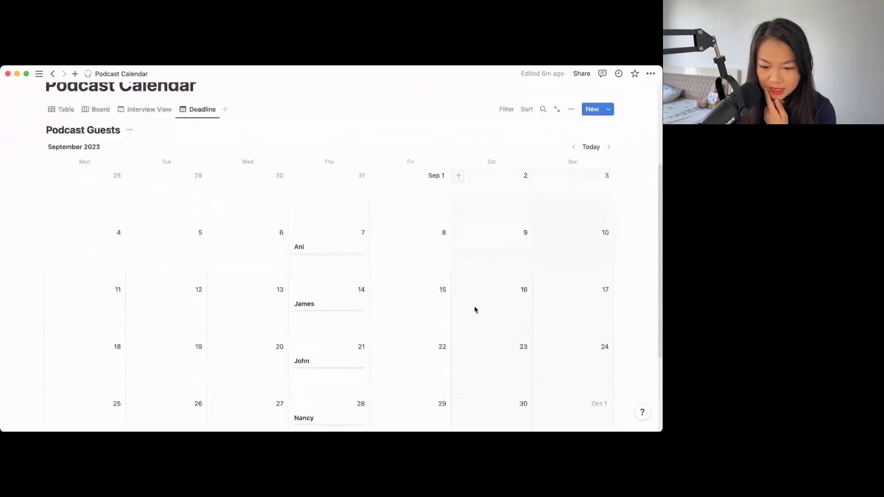
scroll(318, 297, "down", 3)
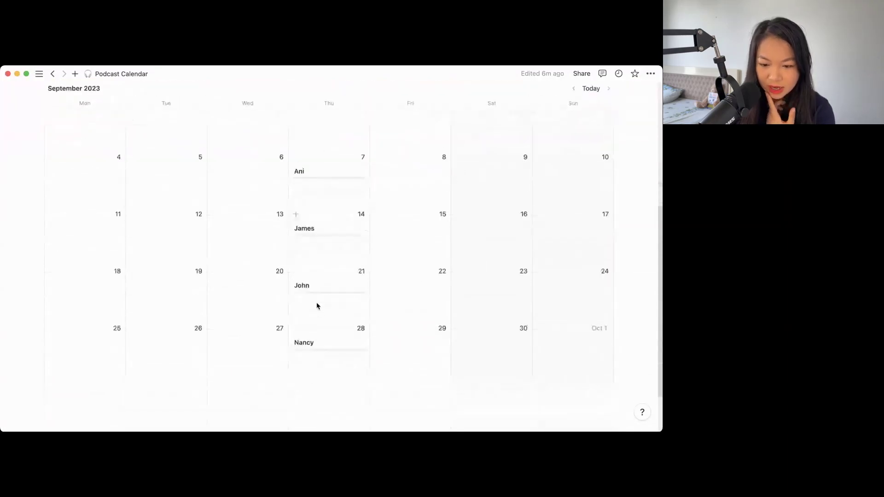
scroll(316, 354, "up", 2)
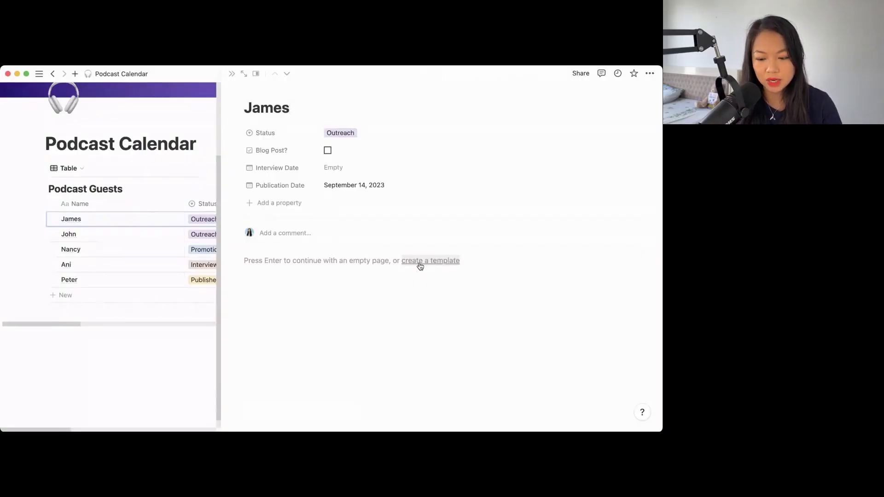
- Start a new page template for the Podcast Guests database
left_click(420, 266)
- Open the template as a full page and turn on Full width
scroll(187, 298, "down", 2)
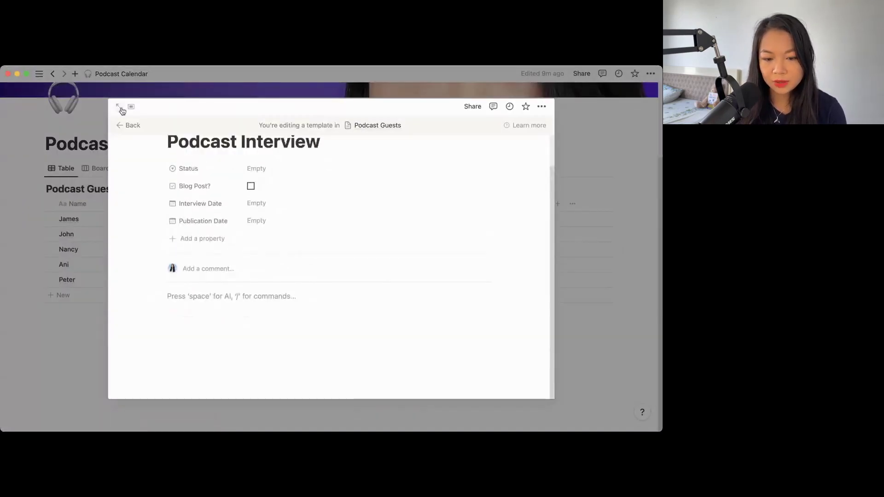
left_click(119, 106)
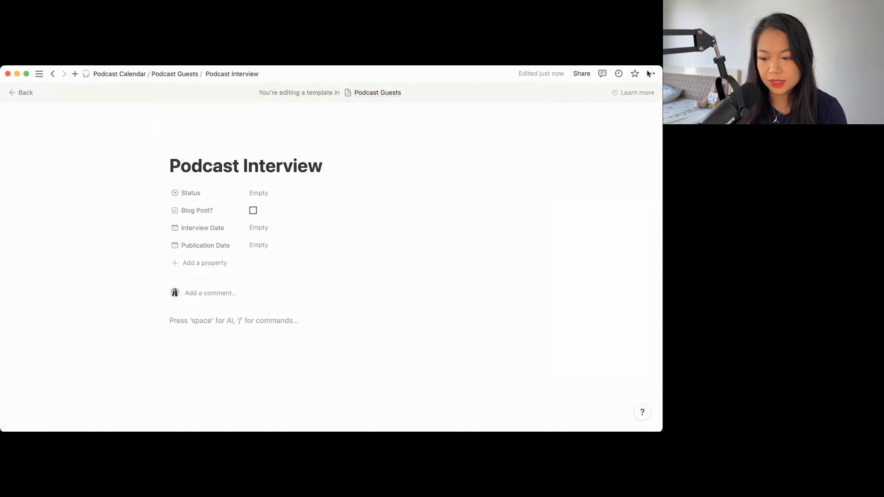
left_click(650, 74)
left_click(618, 154)
left_click(289, 348)
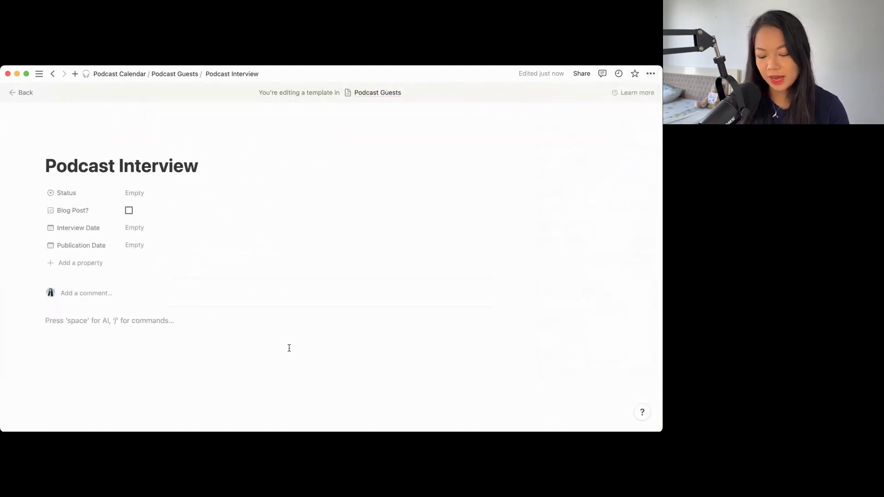
- Add an 'Episode Show Notes' heading with a Chapters: line and sample chapter '0:10 - 3:45: topic'
type("/")
key("BackSpace")
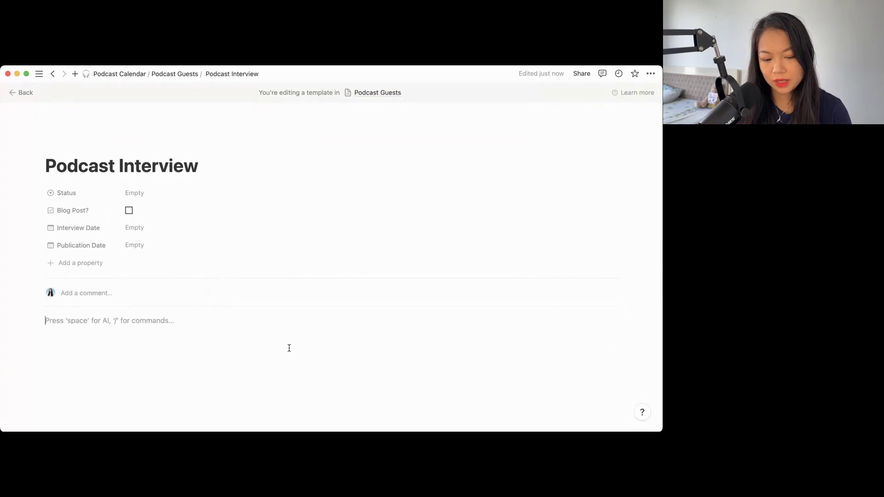
type("/")
key("Down")
key("Down")
key("Down")
key("Return")
type("Episode Show Notes")
key("Return")
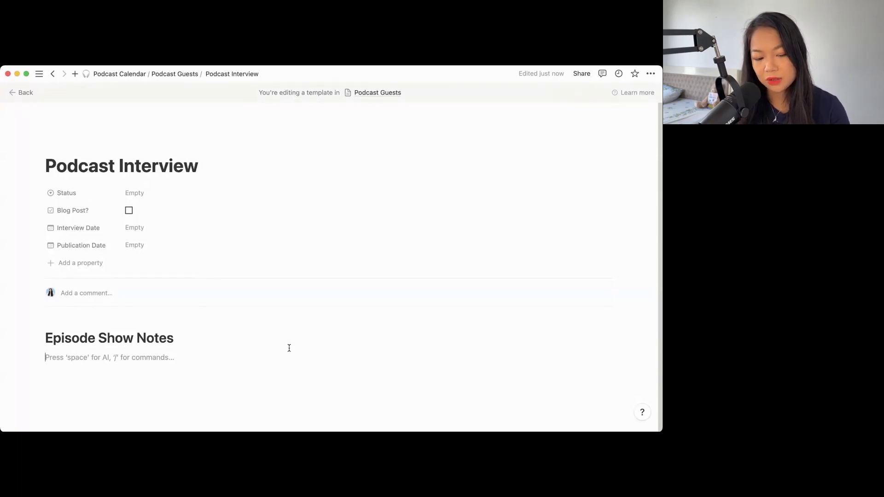
key("Return")
type("Chapters:")
key("Return")
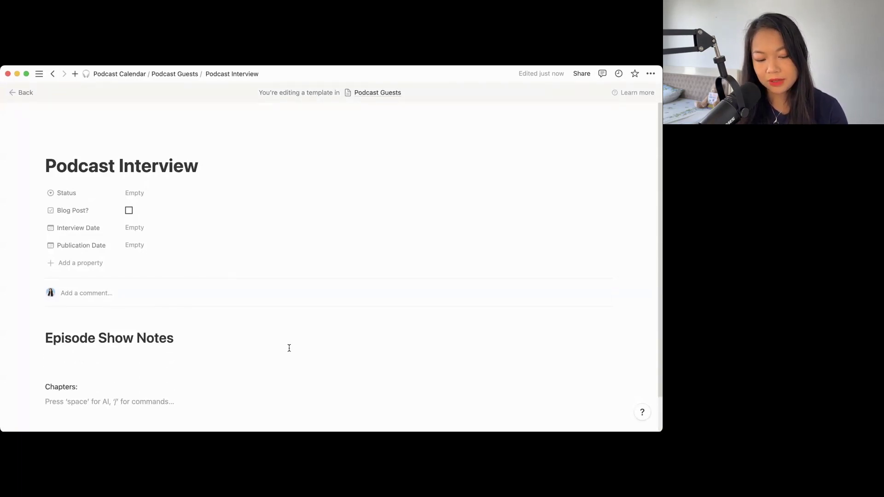
type("0:10 - 3:45: topic")
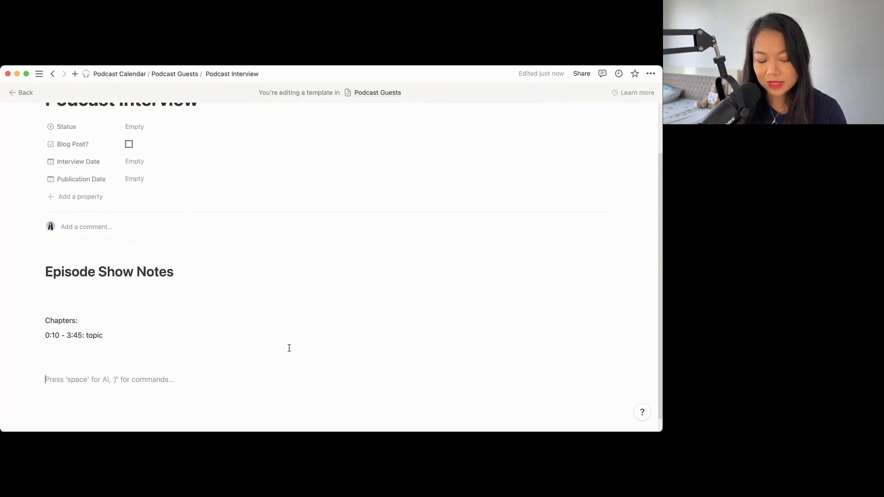
- Add a 'CONNECT WITH' link-emoji line and paste in a list of social profile labels
type("CONNECT WITH")
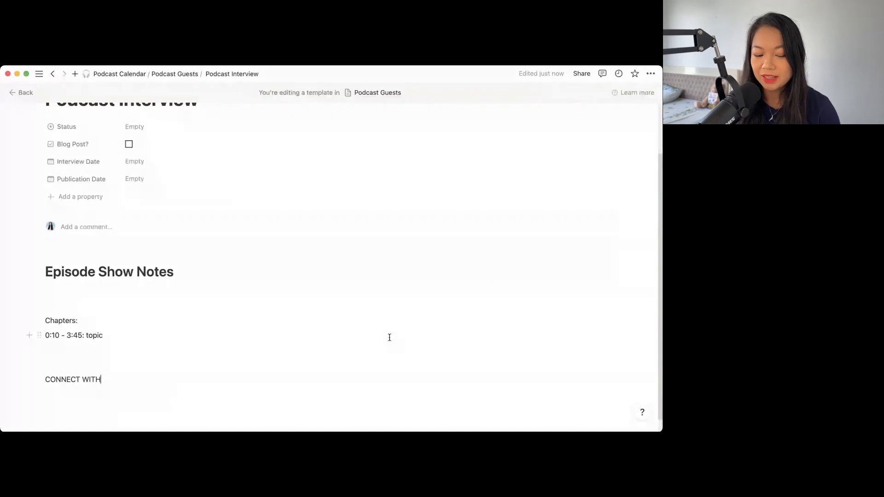
type(" [ ]  :link")
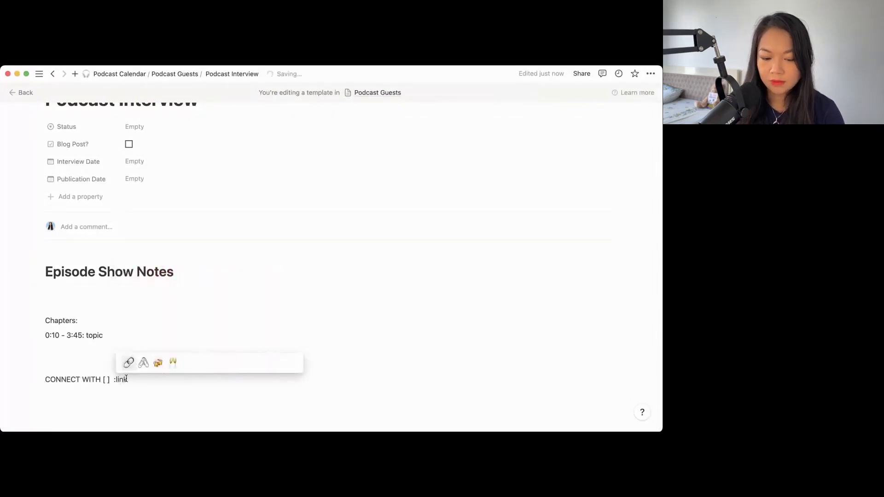
key("Return")
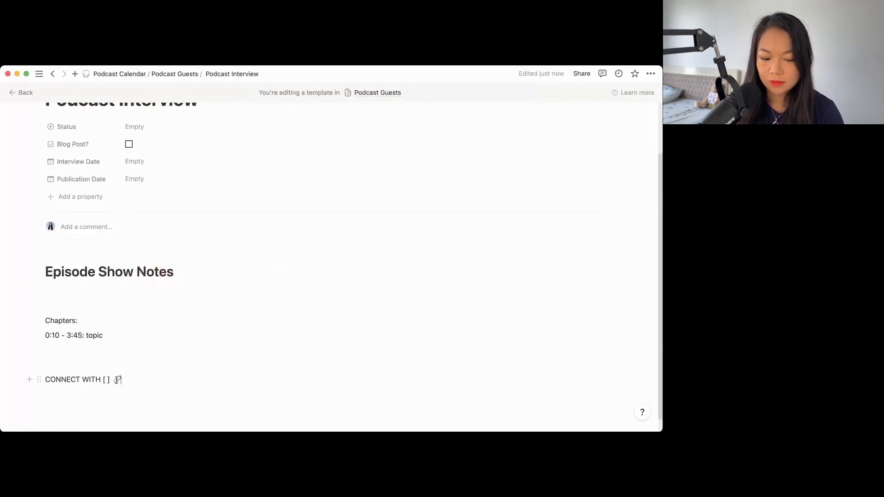
left_click_drag(122, 380, 45, 379)
type("🔗 CONNECT WITH [ ] Facebook: Instagram: Website: YouTube")
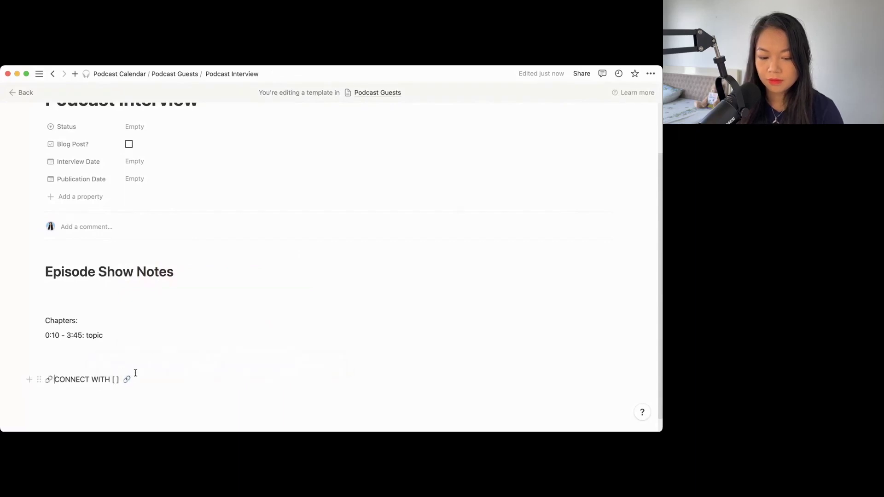
type(":")
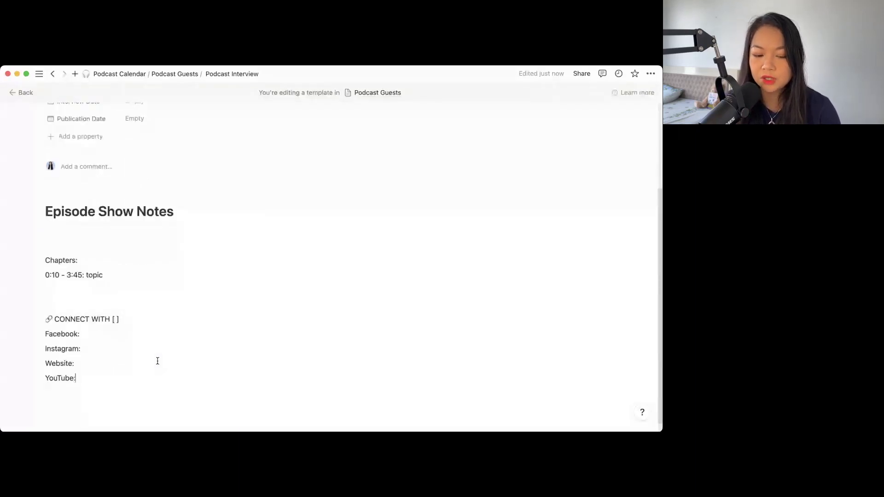
key("Return")
key("Return")
- Add clapper, camera and microphone emoji lines and delete the Facebook-to-YouTube social lines
type(":")
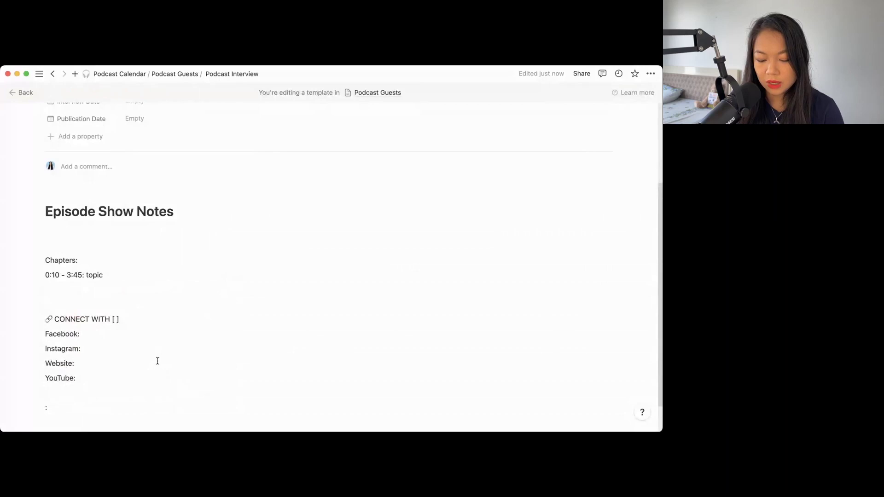
type("clapper")
key("Return")
key("Return")
type(":")
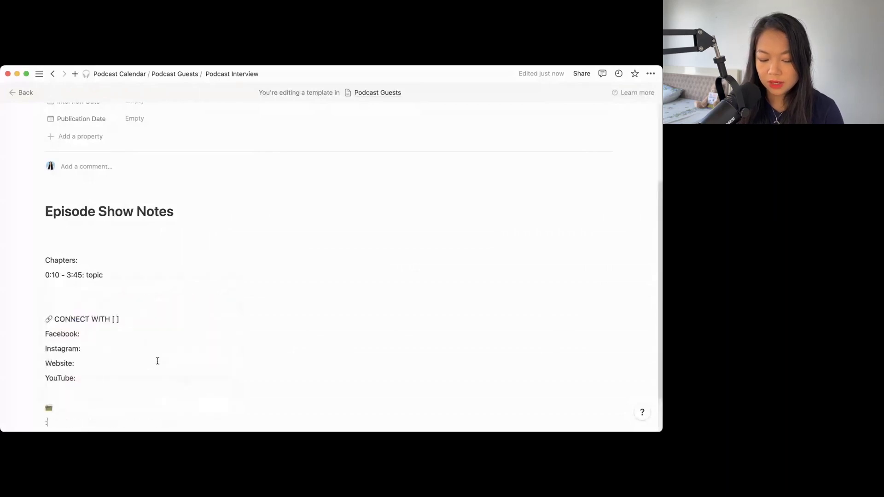
type("camera")
key("Return")
key("Return")
type(":mic")
key("Return")
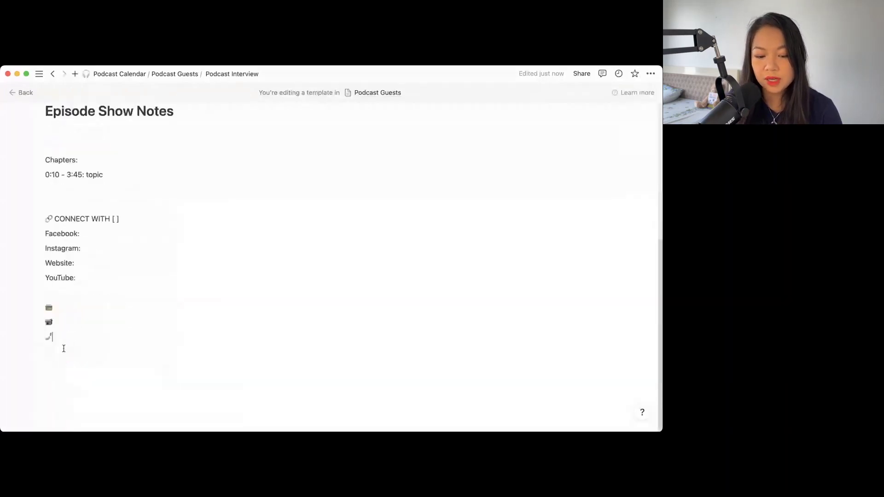
left_click_drag(74, 281, 44, 233)
key("BackSpace")
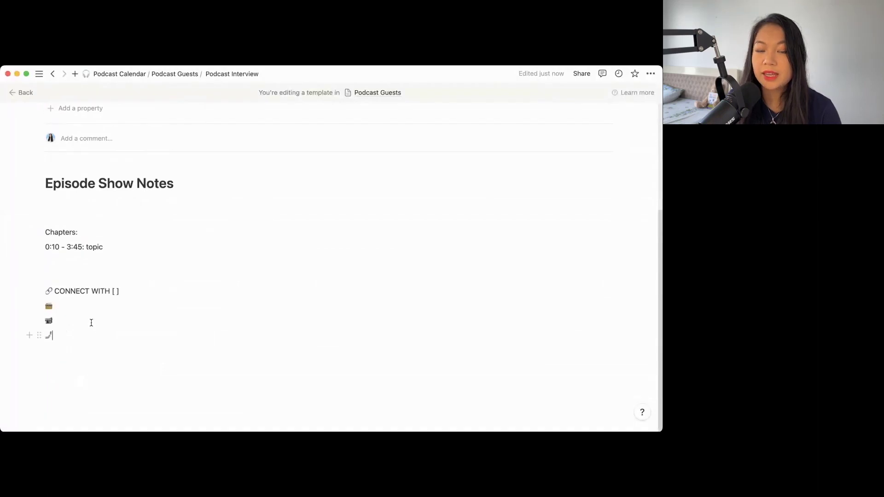
- Add a 'CONNECT WITH The Aspiring CMO' line with the beacons.ai/theaspiringcmo link
key("Return")
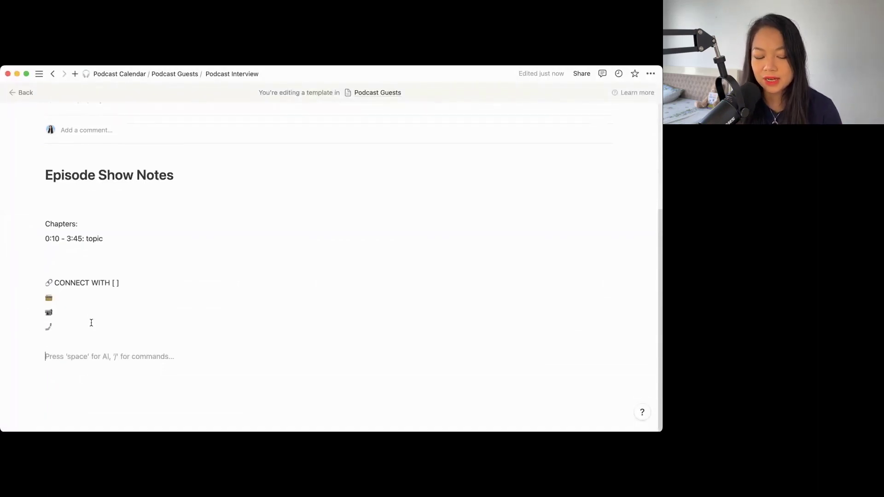
type(":")
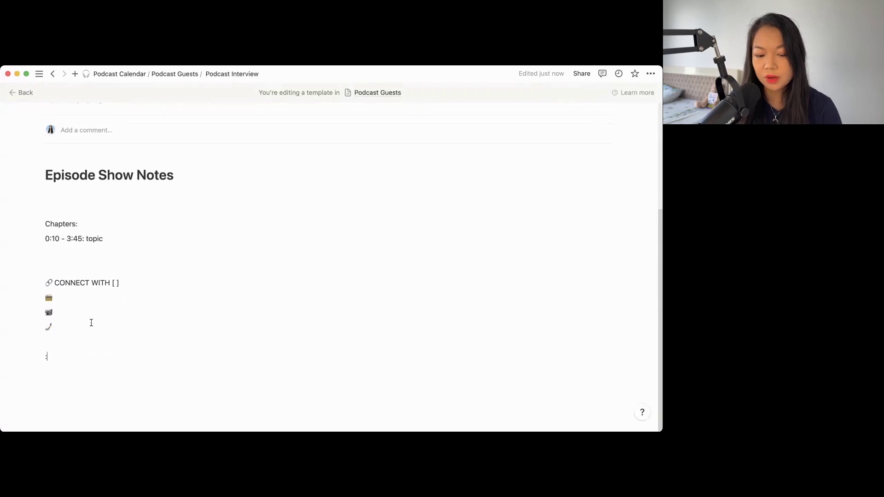
type("link")
key("Return")
type("CONNECT WITH The Aspiring CMO")
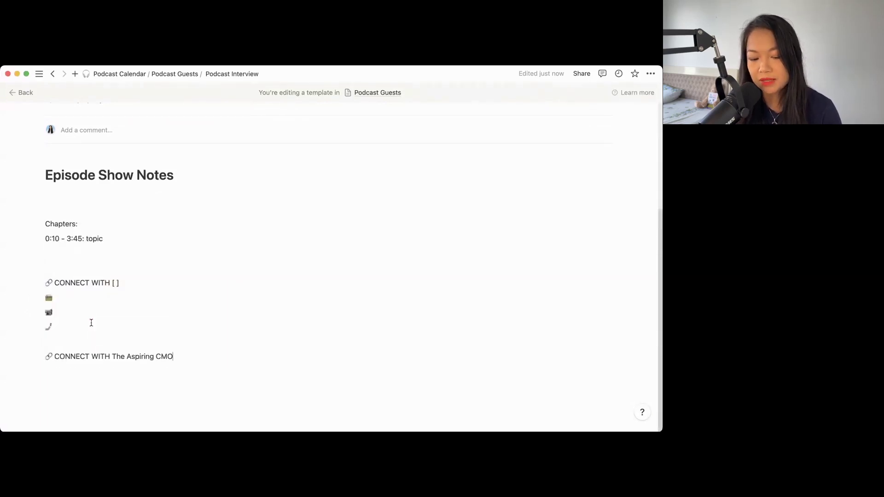
key("Return")
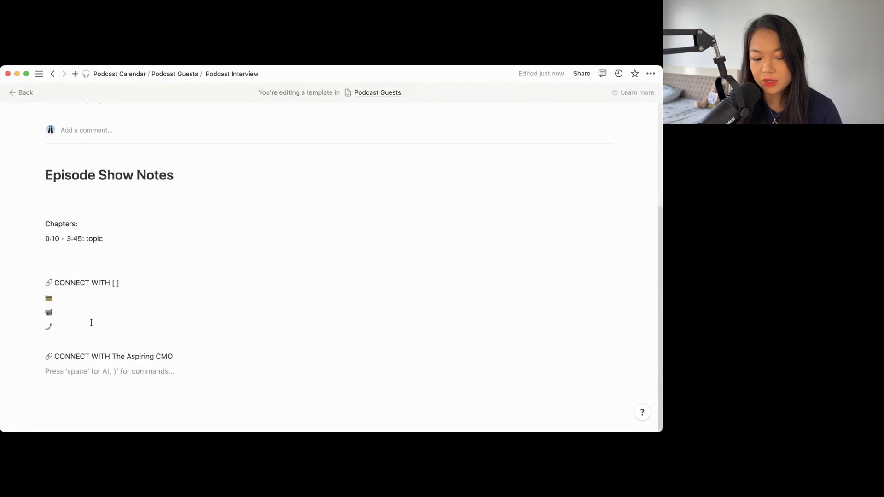
type("beacons.ai/theaspiringcmo")
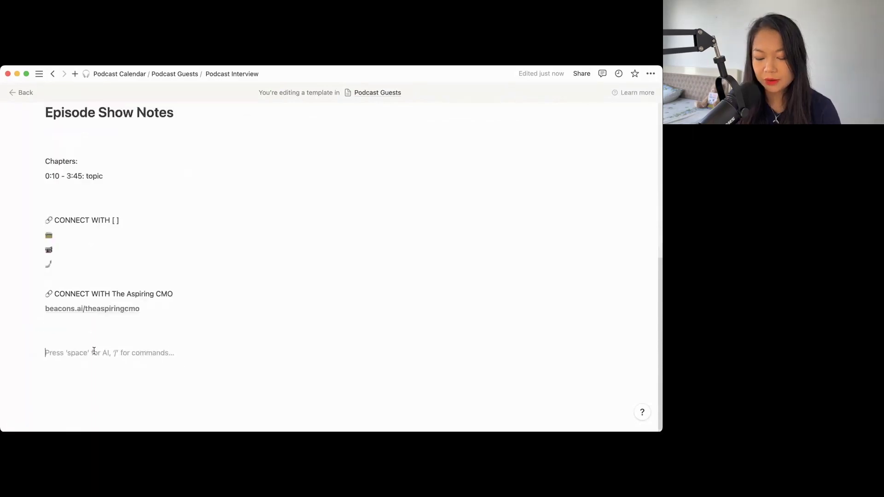
type(":h1")
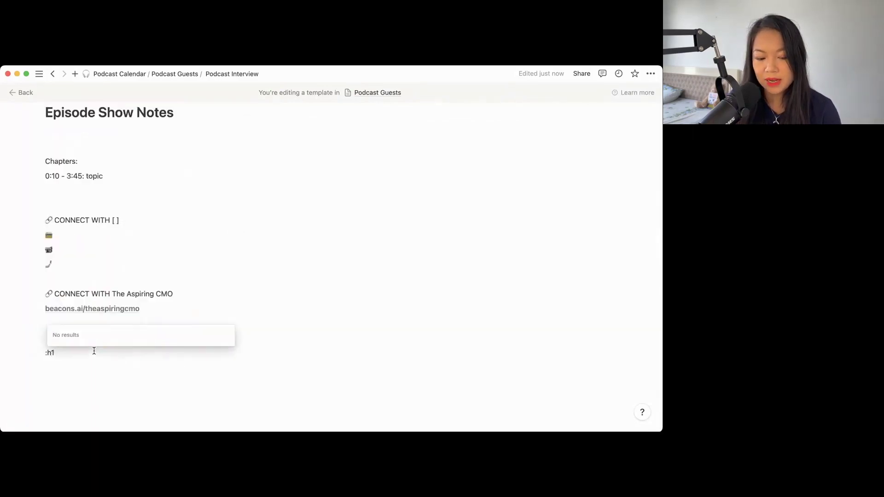
- Add a 'Checklist' Heading 1 with an 'episode intros' to-do item
key("BackSpace")
key("BackSpace")
key("BackSpace")
type("/h")
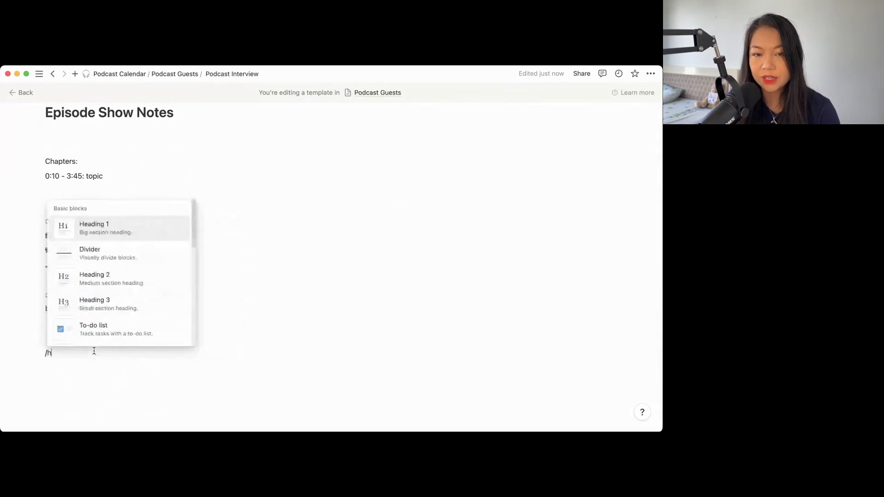
key("Return")
type("Checklist")
key("Return")
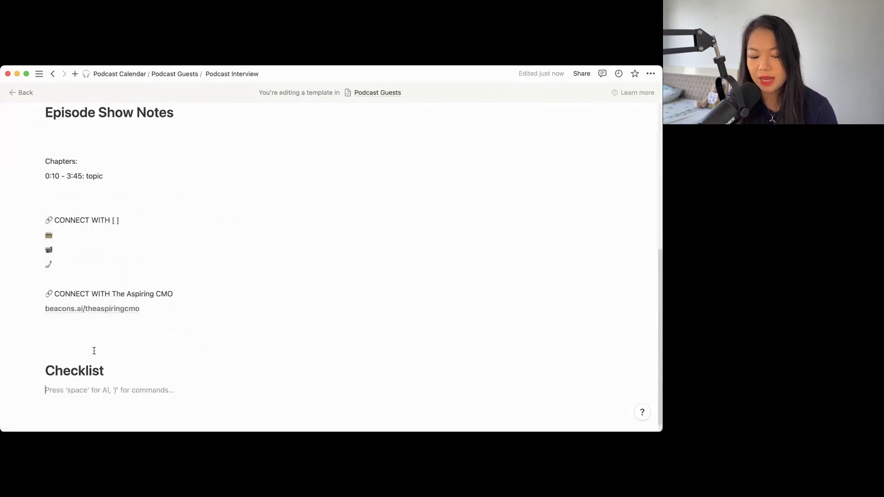
type("[]episode intr")
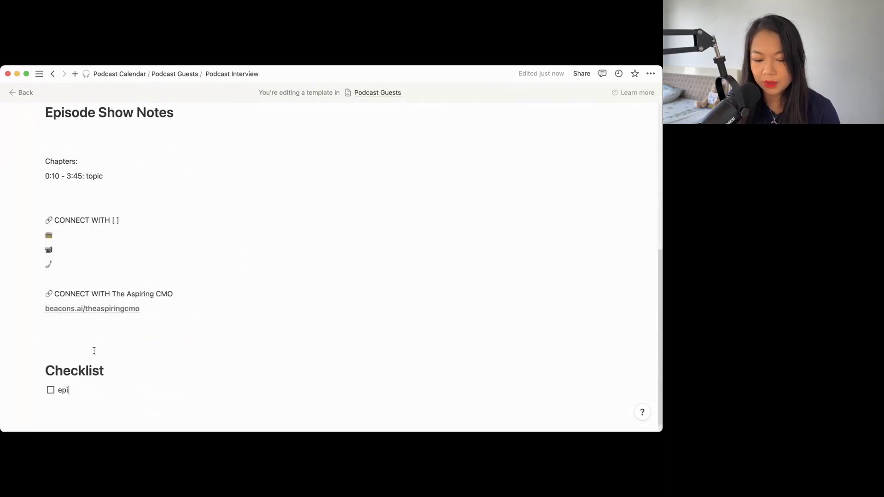
type("os")
key("Return")
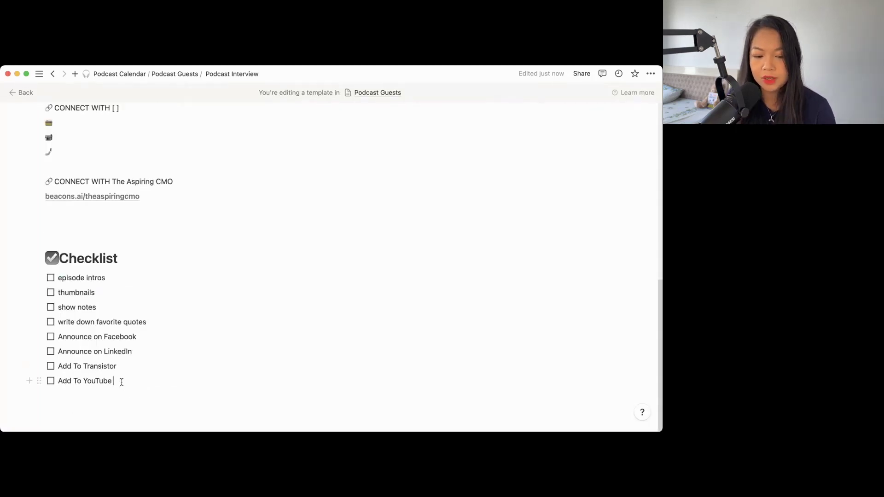
- Move the checklist into a column beside Episode Show Notes
left_click_drag(121, 381, 633, 238)
scroll(442, 238, "up", 5)
scroll(493, 263, "down", 3)
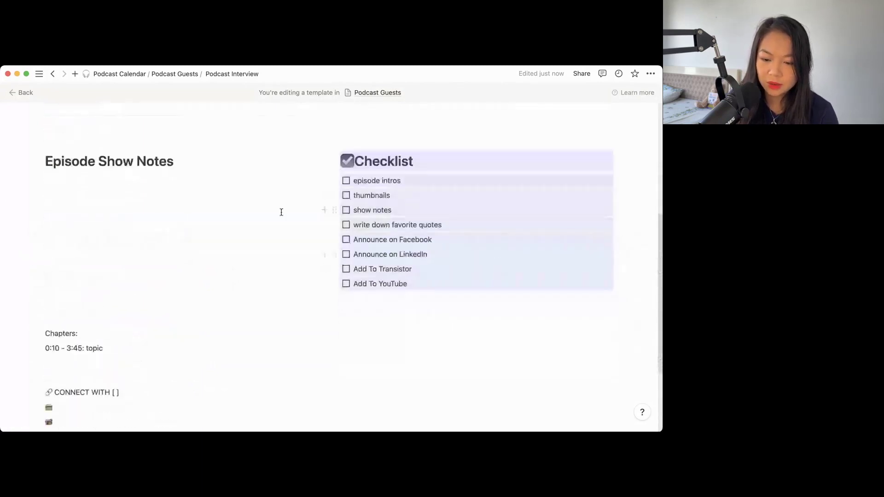
left_click(276, 227)
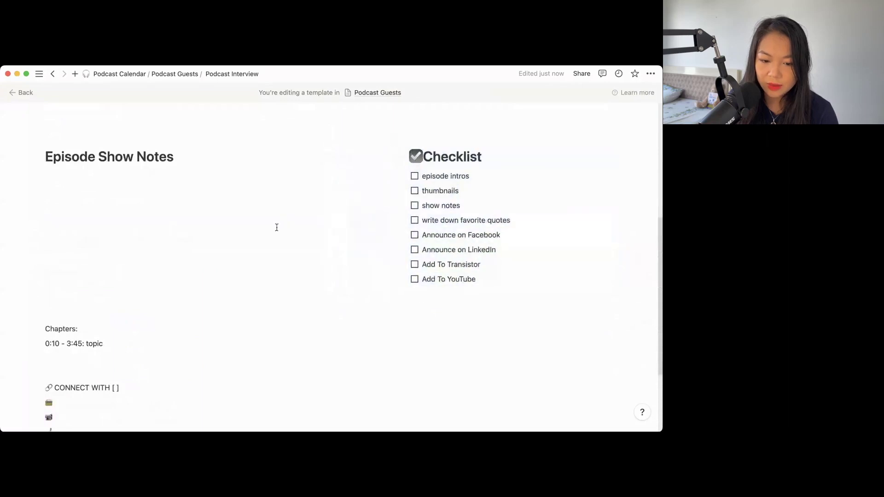
scroll(277, 227, "down", 1)
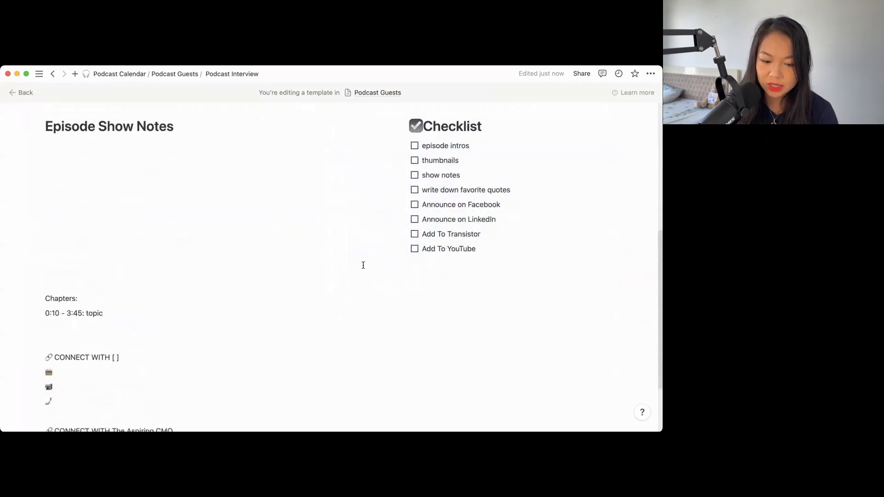
scroll(270, 291, "down", 2)
scroll(270, 290, "down", 2)
scroll(182, 337, "up", 4)
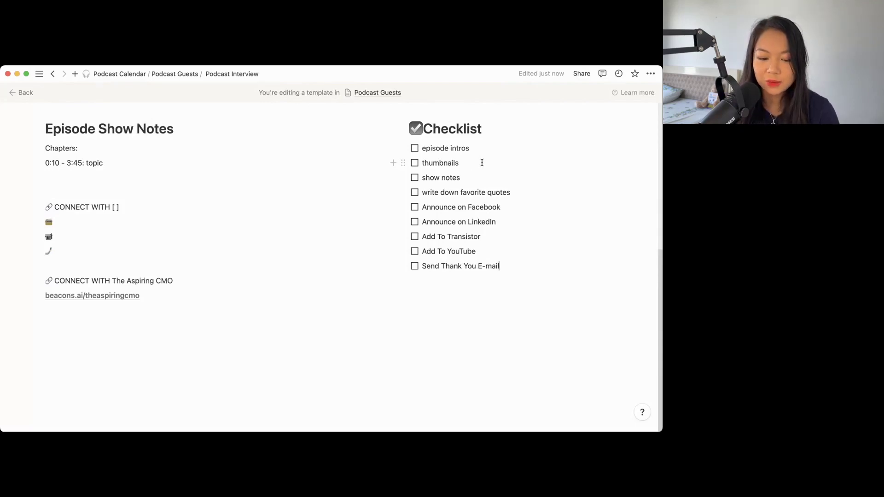
- Add an 'Interview' Heading 2 below the link
left_click(343, 329)
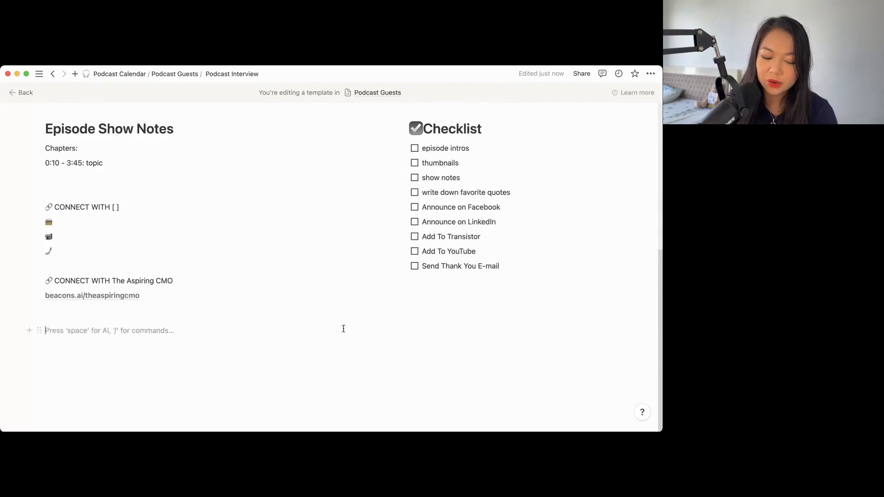
type("/h2")
key("Return")
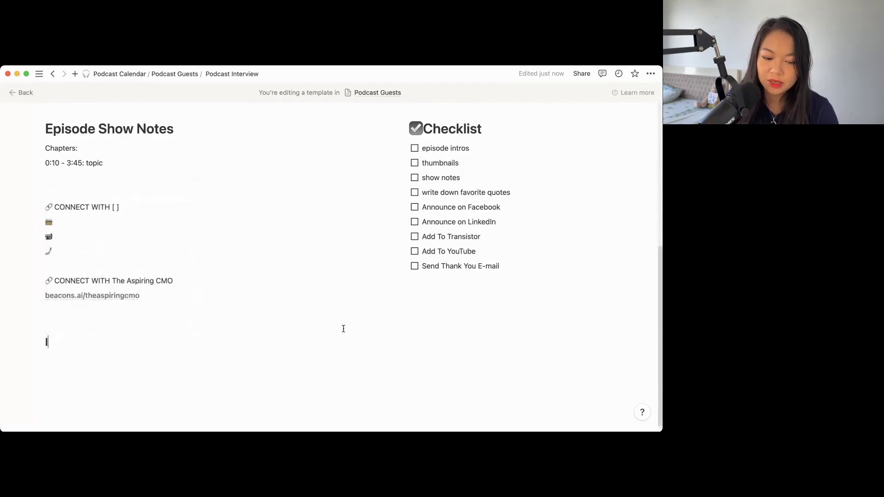
type("Interview Invite:")
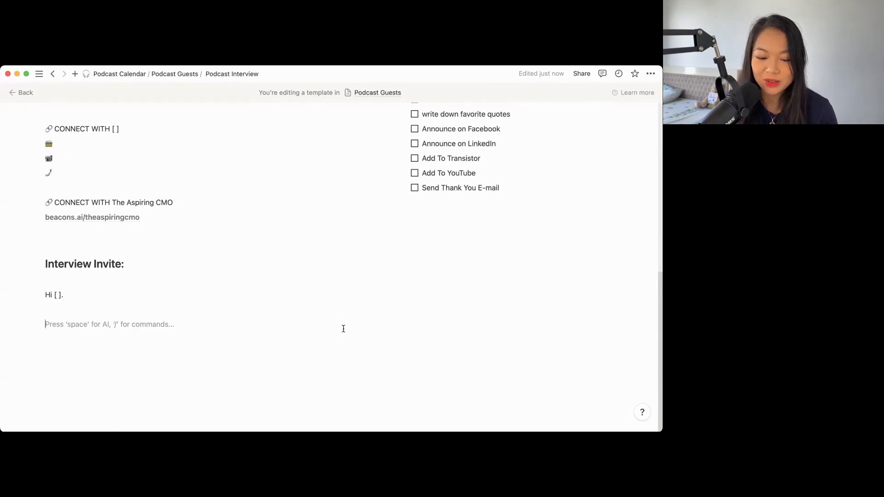
- Have AI write a short outreach email inviting guests to the Aspiring CMO podcast, removing the old greeting
type("/ask")
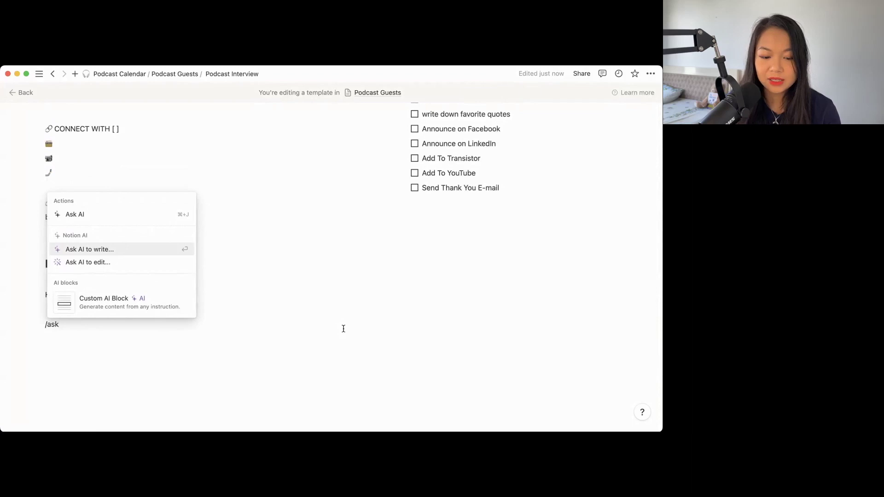
key("Return")
type("ple")
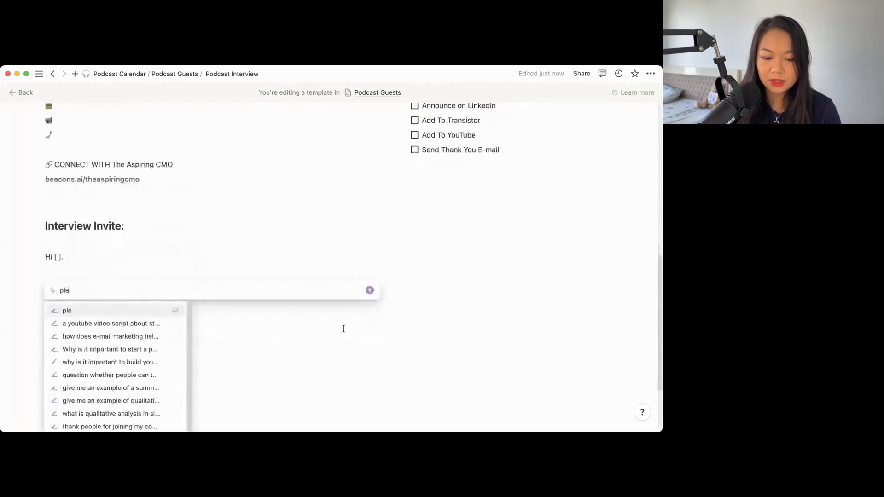
type("ase write a short out")
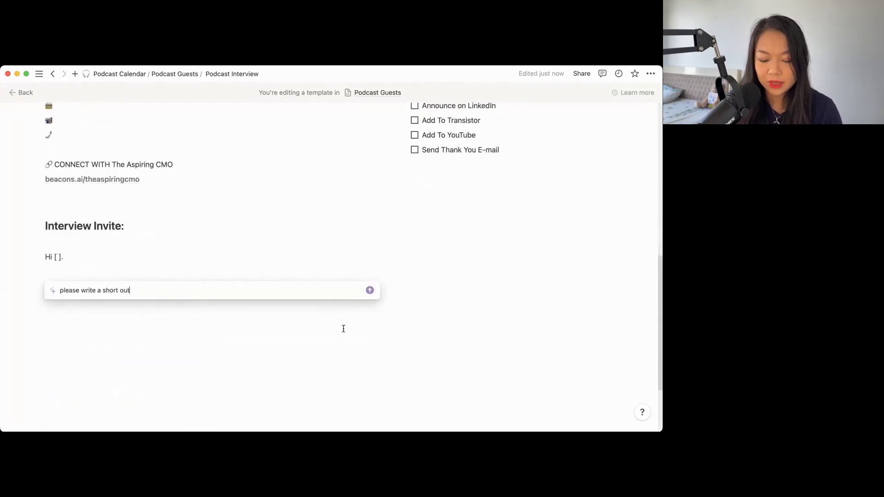
type("reach email to")
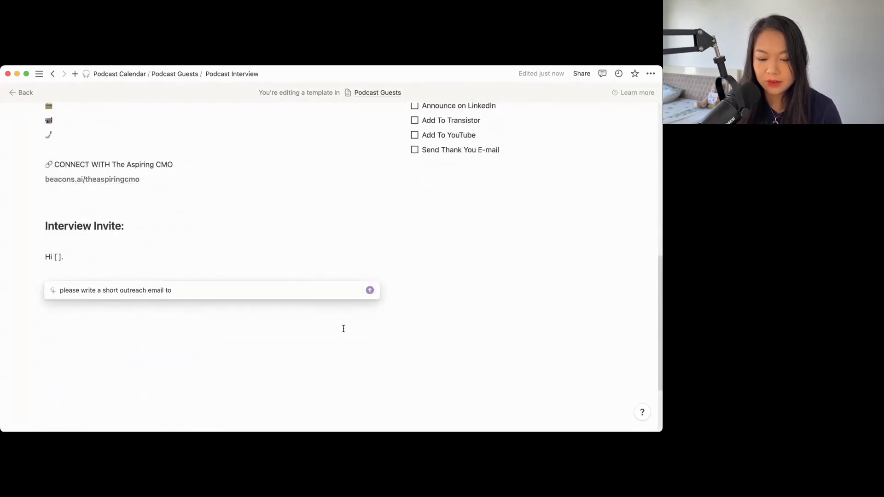
type(" invite potential g")
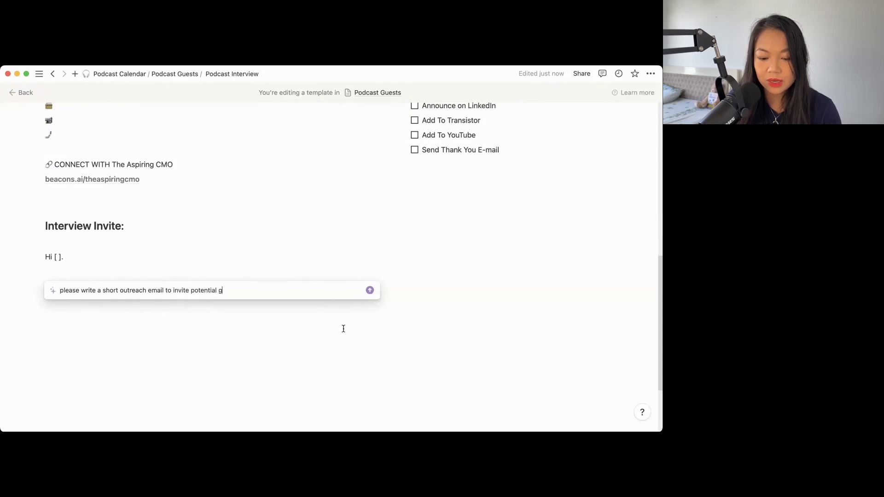
type("uests to the Asp")
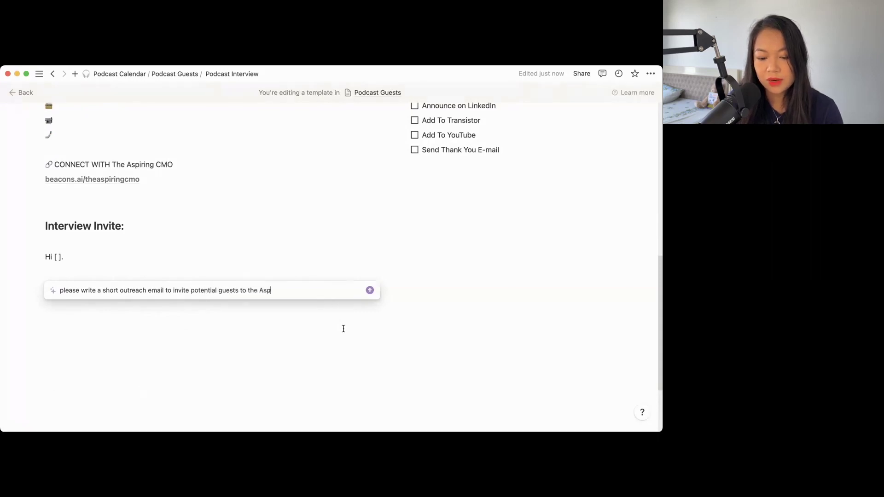
type("iring CMO podcast. ")
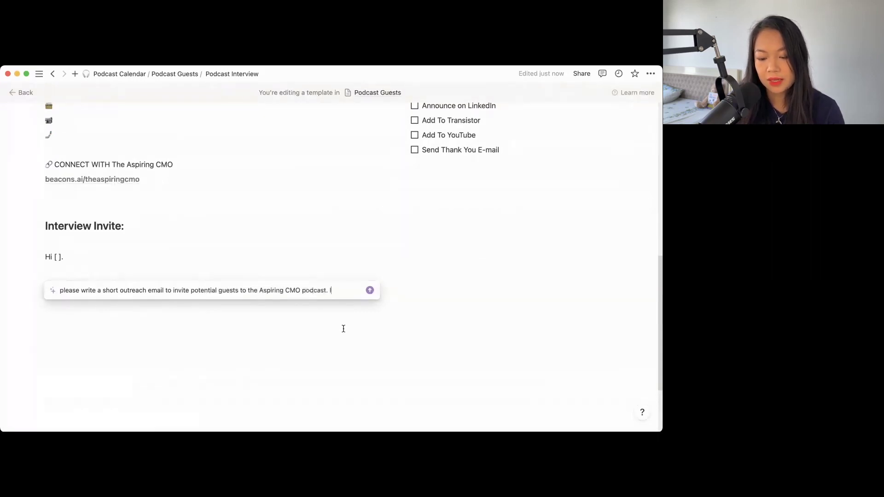
type("It would an online in")
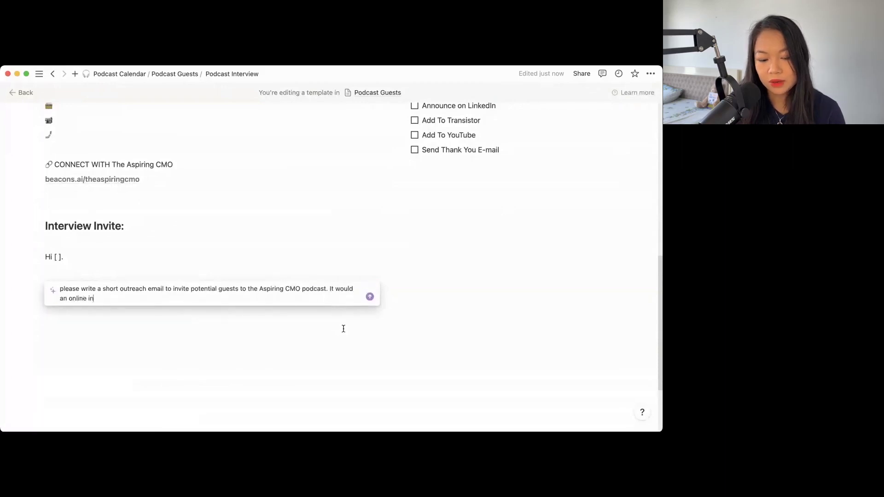
type(" interview hosted on Riverside FM.")
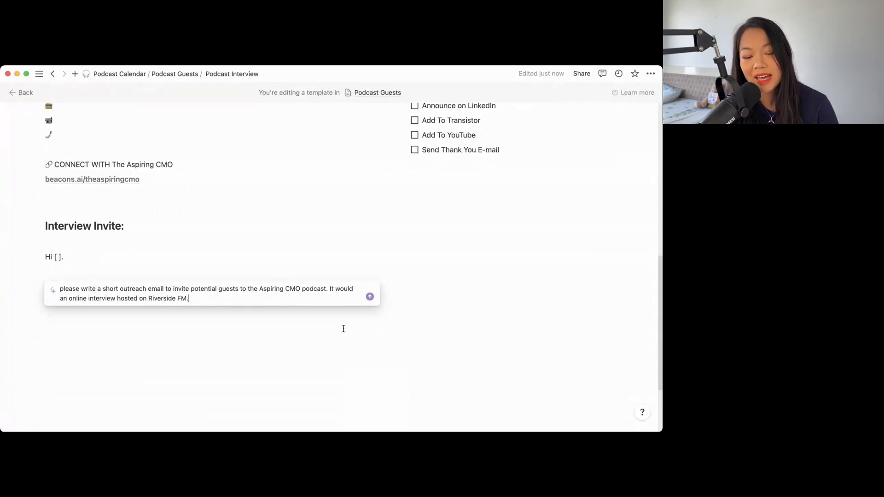
key("Return")
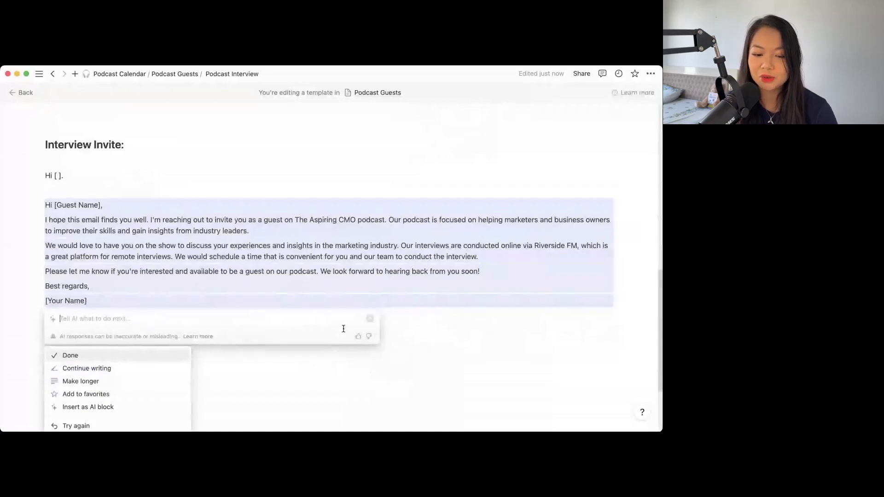
left_click(177, 186)
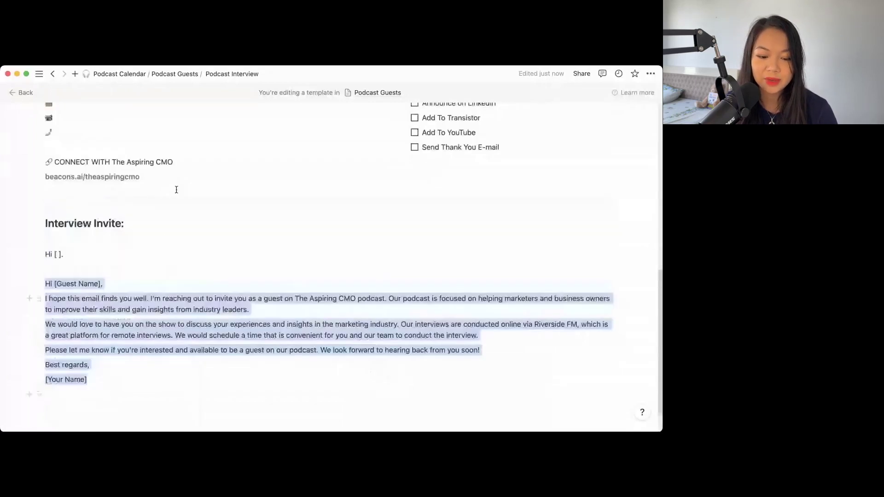
left_click_drag(65, 255, 46, 239)
key("BackSpace")
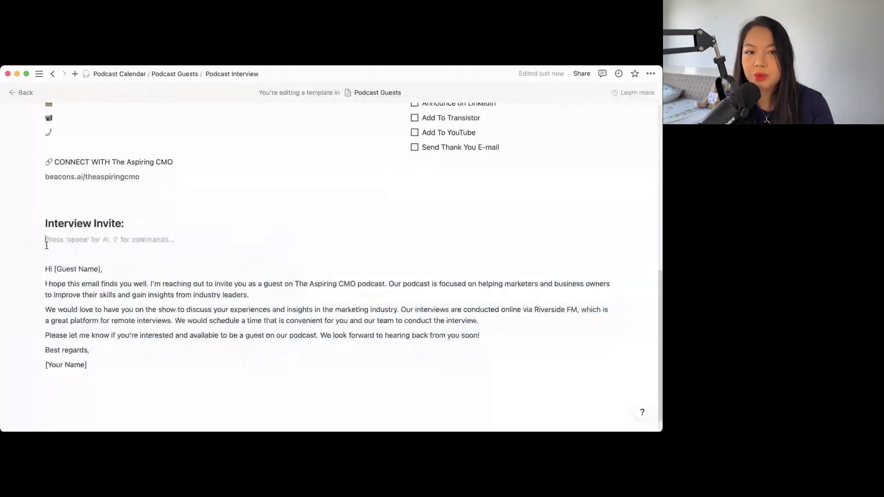
key("BackSpace")
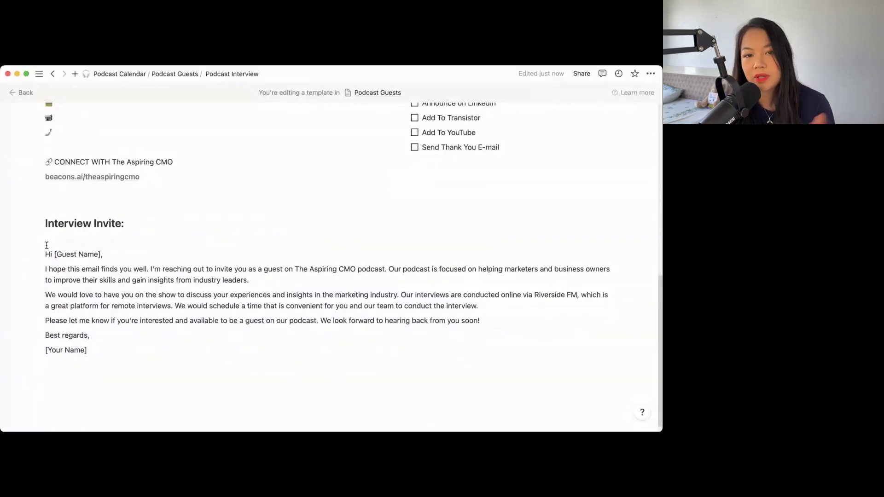
- Add a 'Questions' heading below the invite email
left_click(262, 371)
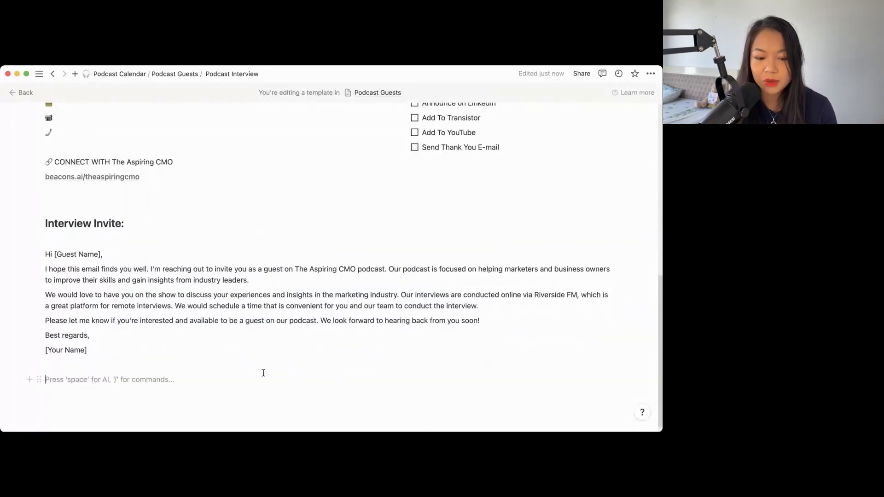
scroll(264, 373, "up", 3)
scroll(264, 372, "down", 5)
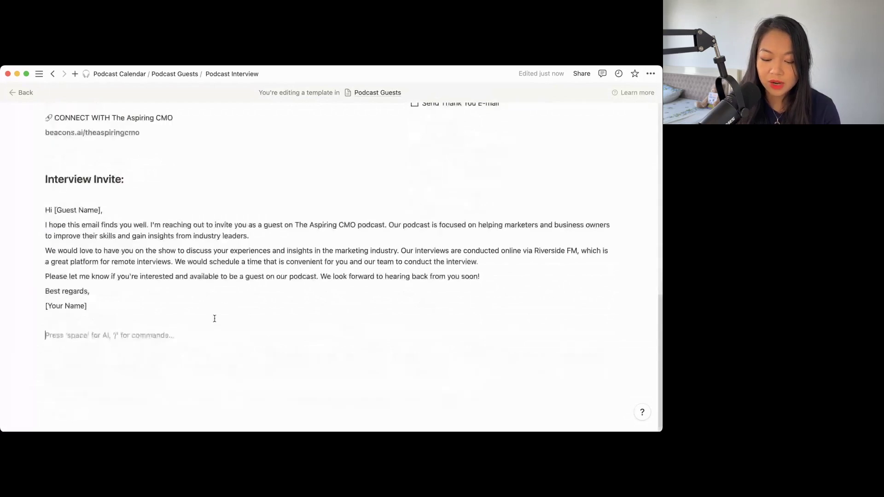
type("# Ques")
type("tions?")
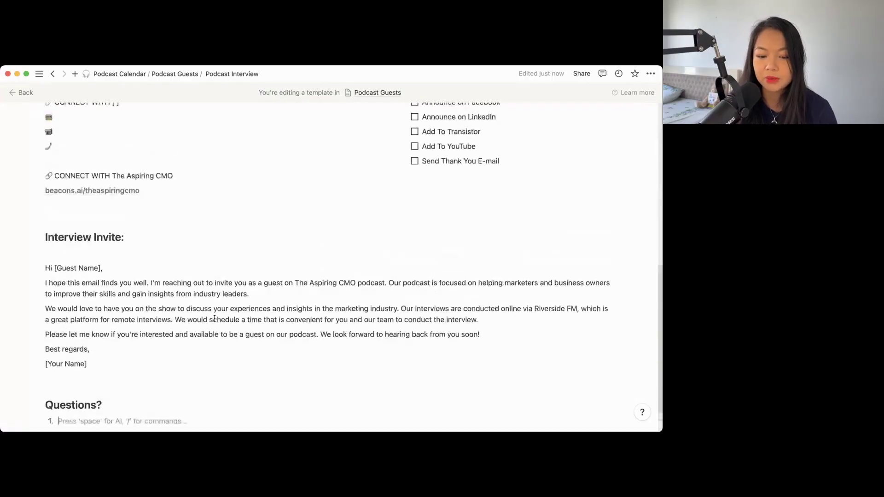
scroll(214, 319, "up", 15)
- Return to the Podcast Calendar and apply the Podcast Interview template to the first guest's page
left_click(24, 92)
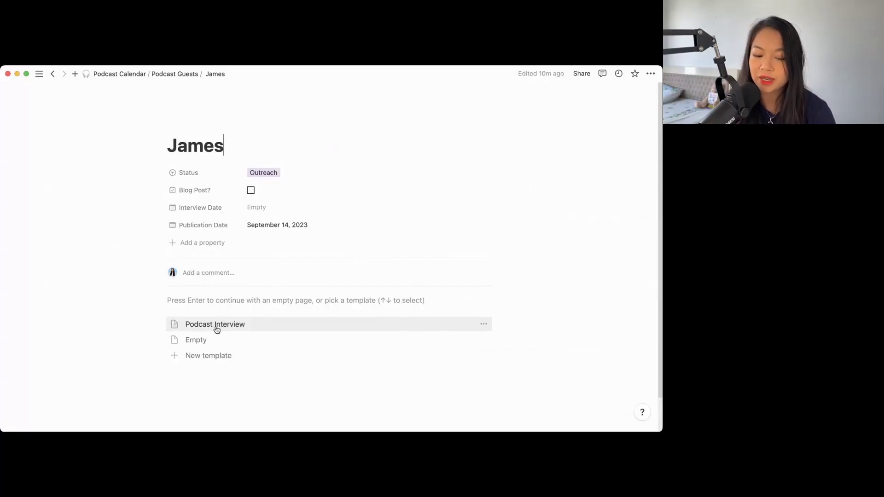
left_click(216, 327)
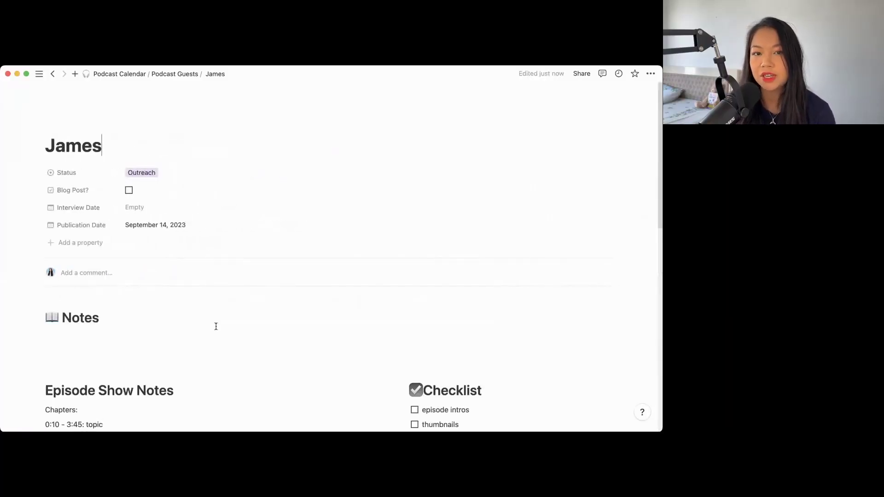
scroll(216, 326, "down", 4)
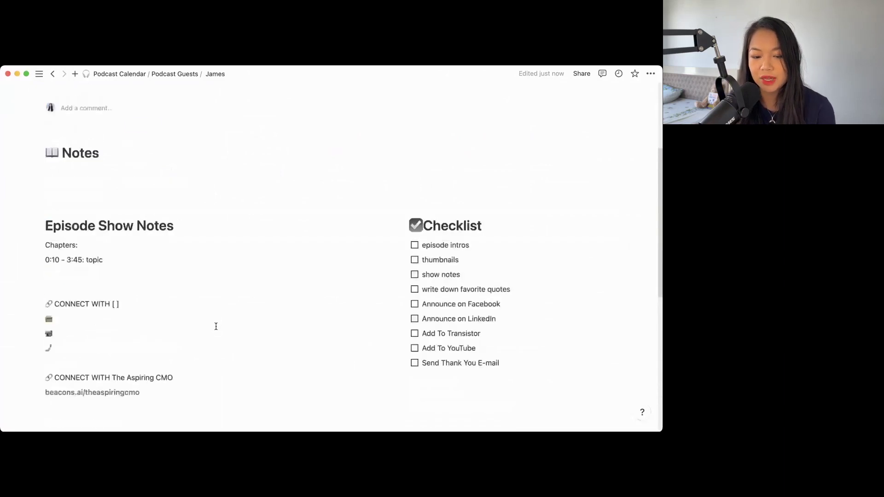
scroll(216, 327, "down", 5)
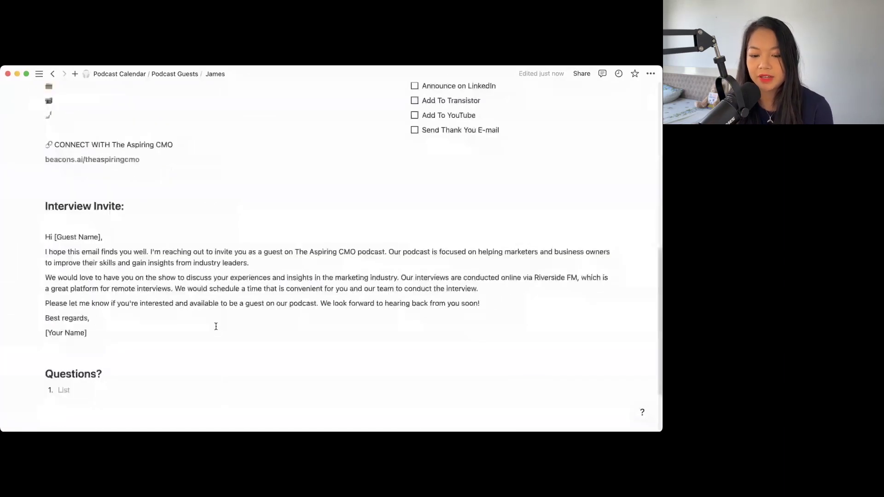
scroll(216, 326, "up", 10)
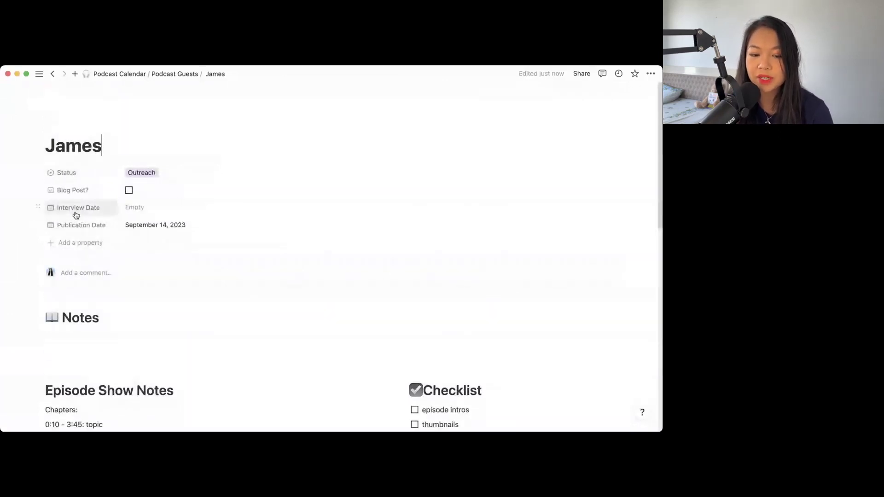
key("Escape")
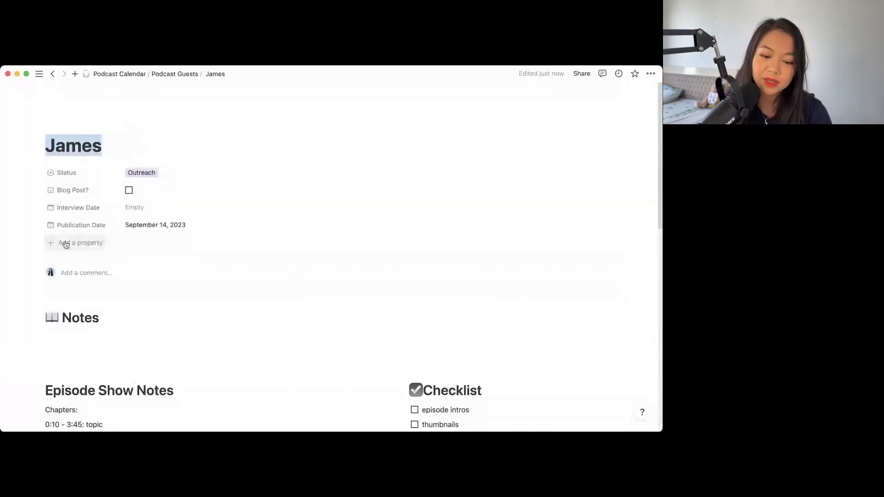
- Add an Email property holding the guest's e-mail address, leaving Interview Date empty
key("Escape")
left_click(66, 244)
left_click(86, 340)
key("Escape")
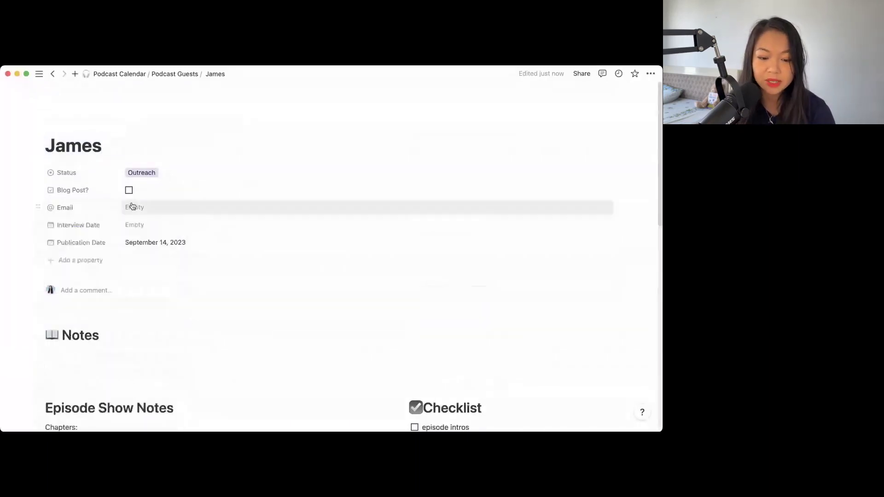
left_click(132, 210)
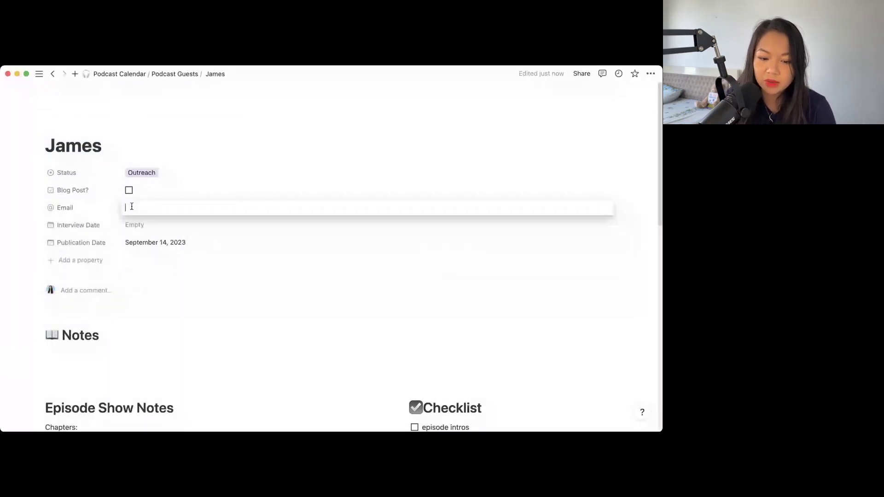
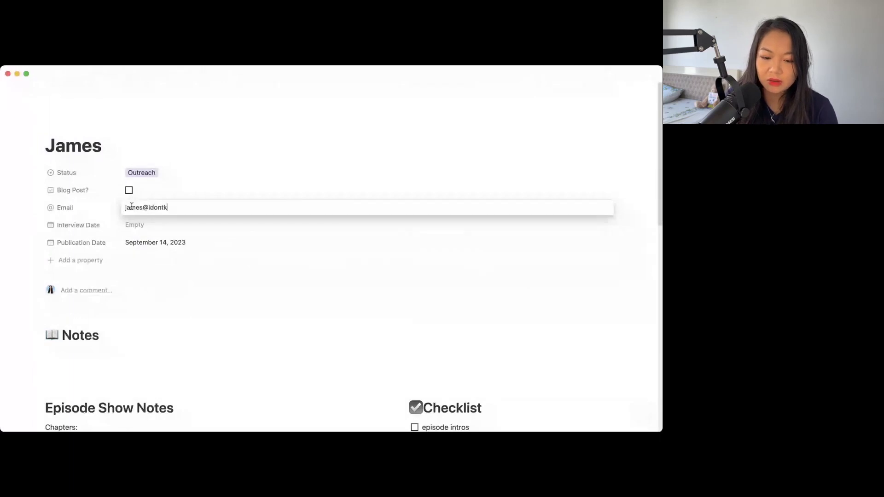
key("Return")
left_click(151, 227)
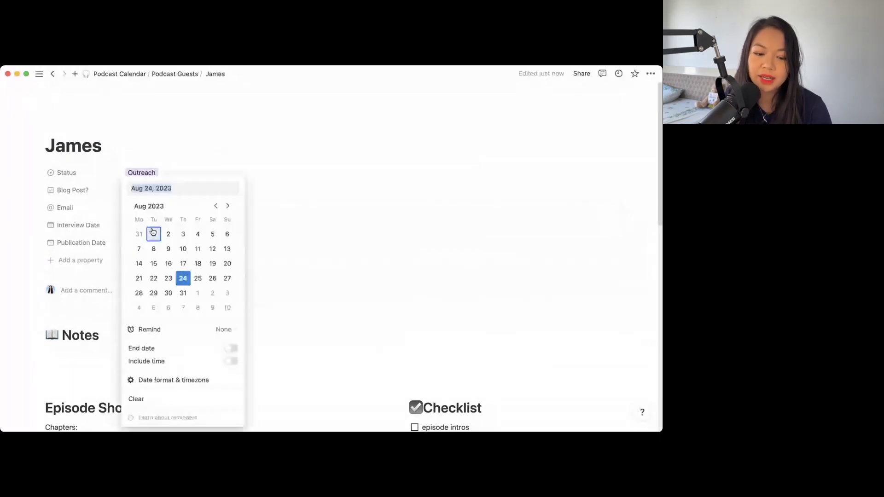
key("Escape")
- Add a URL property keeping the name URL, then return to the Podcast Calendar
left_click(63, 260)
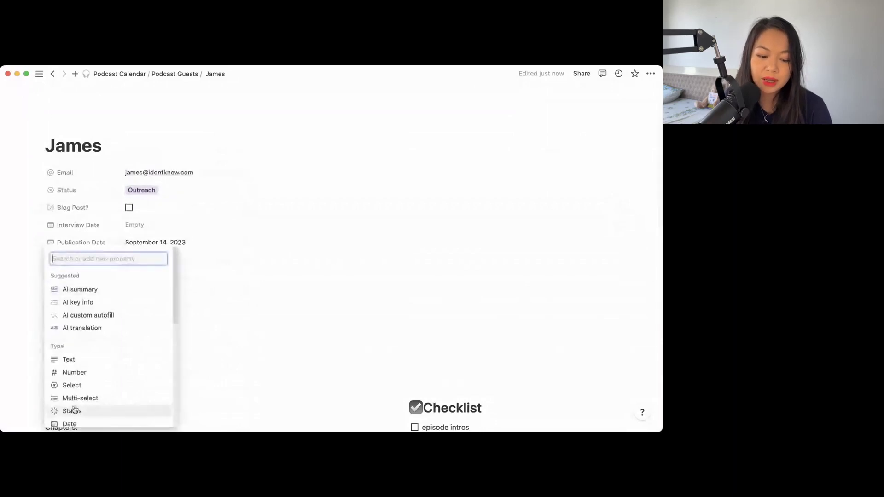
left_click(112, 266)
key("Escape")
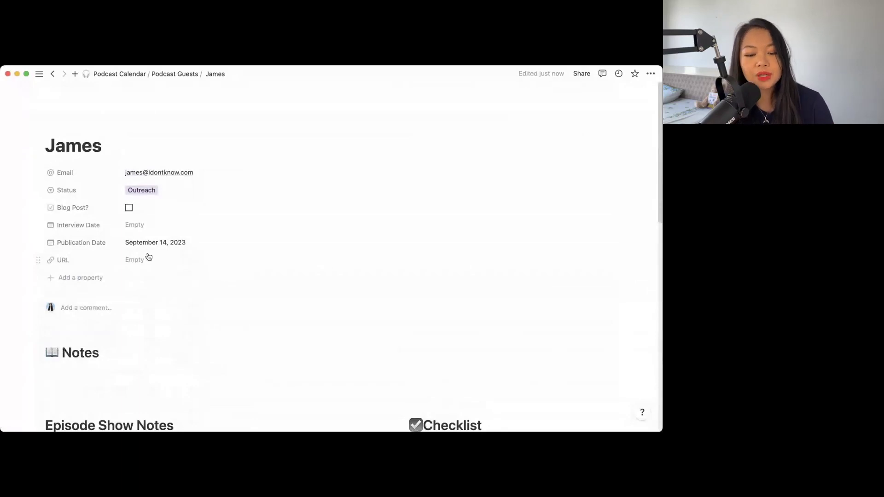
left_click(116, 77)
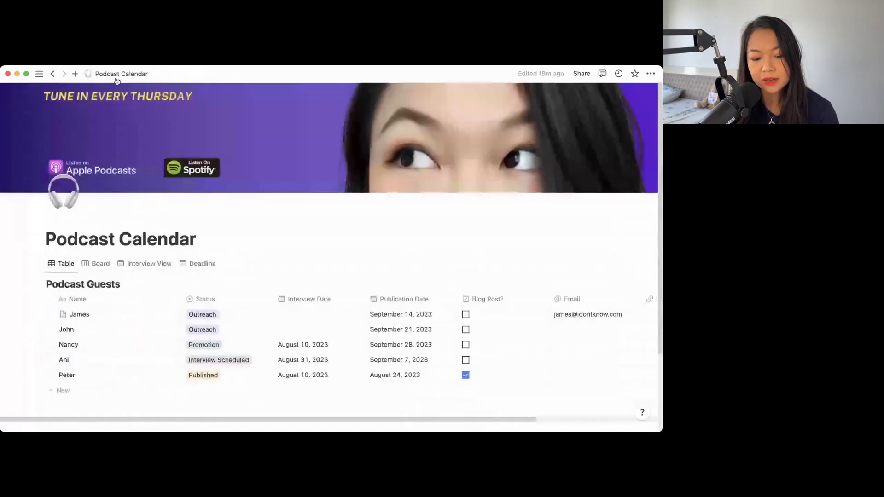
- On the status board, drag the second guest's card from Outreach into Invited and open it
left_click(96, 263)
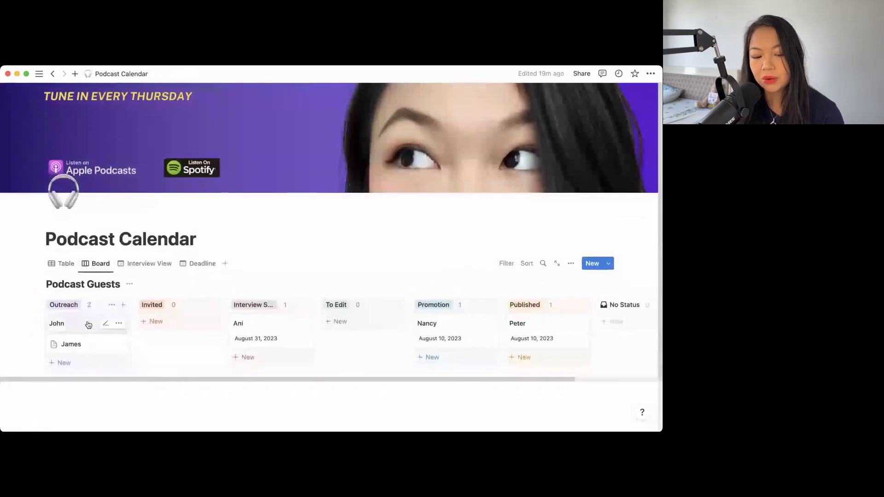
left_click_drag(74, 326, 163, 315)
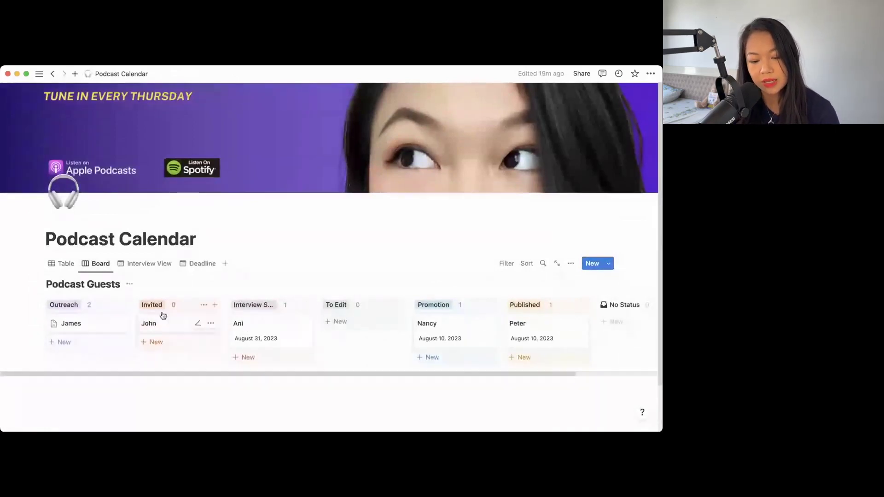
left_click(163, 315)
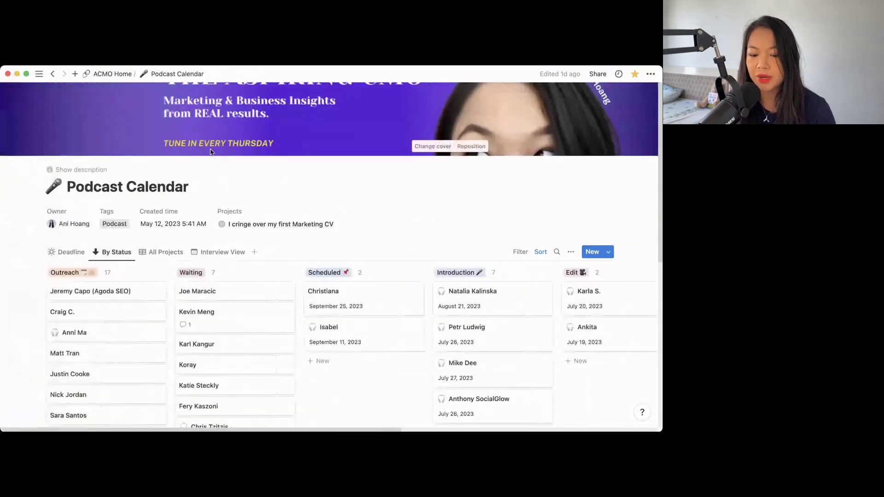
- Scroll through the 55 guest rows of the All Projects table, sorted by publication date
scroll(224, 223, "down", 5)
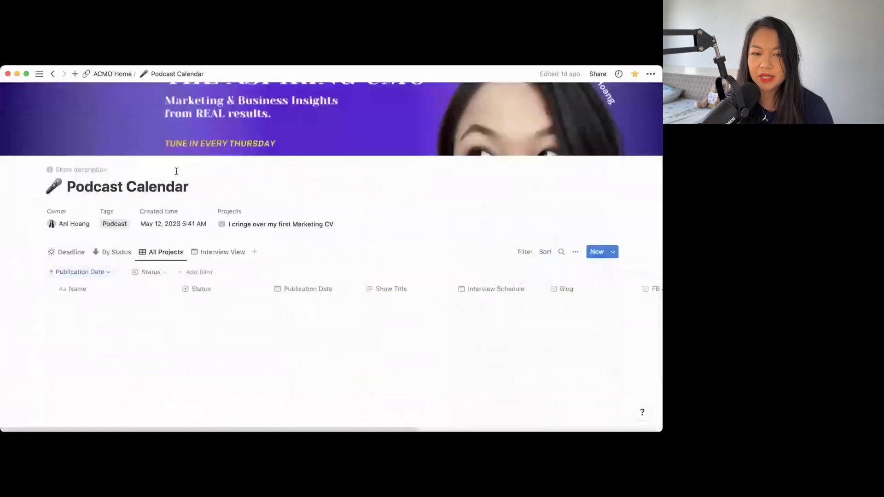
scroll(215, 236, "down", 1)
scroll(216, 236, "down", 6)
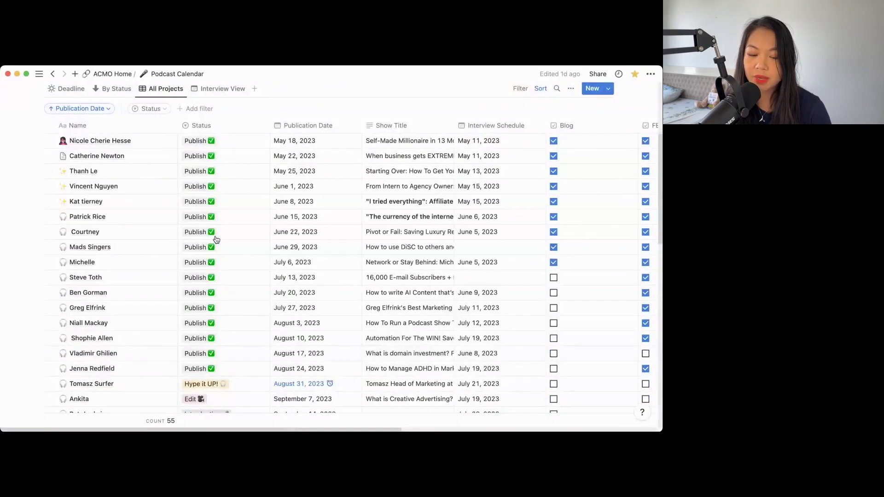
scroll(215, 240, "down", 2)
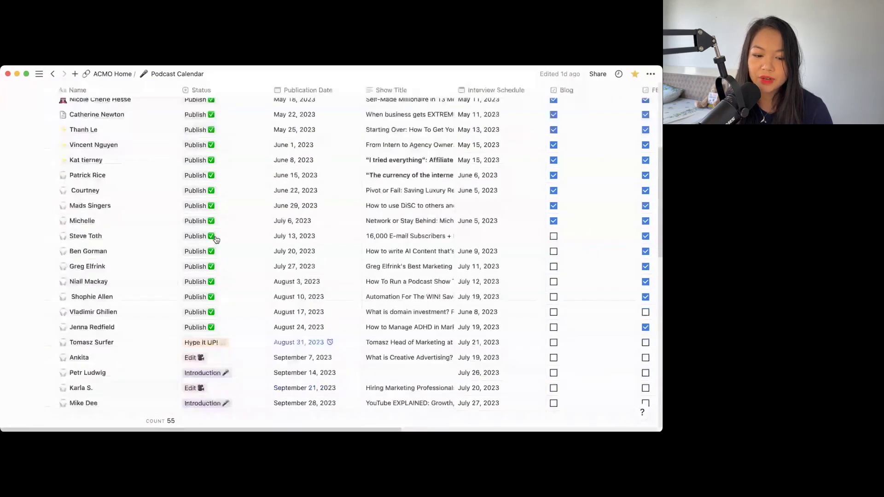
scroll(215, 240, "down", 15)
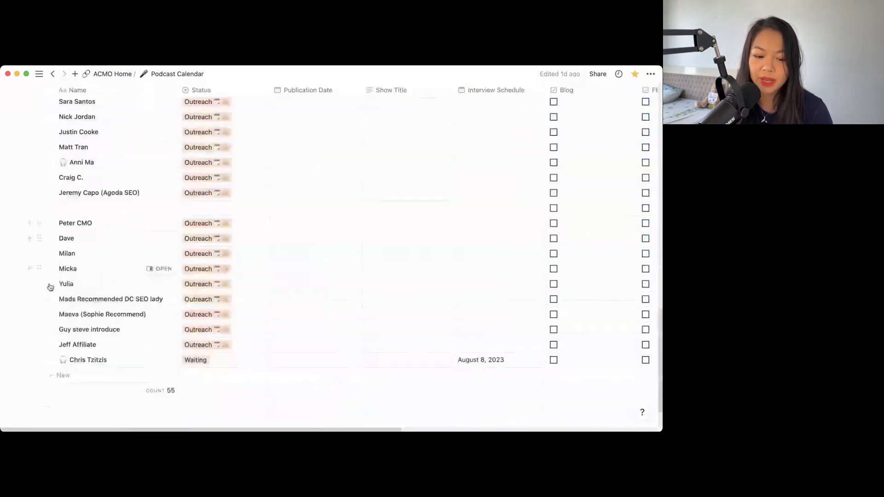
mouse_move(162, 394)
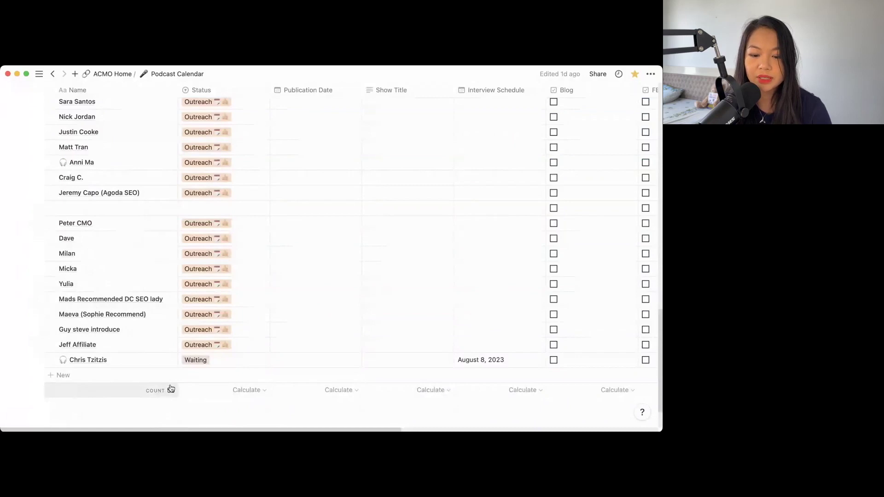
scroll(171, 389, "up", 20)
scroll(171, 390, "down", 3)
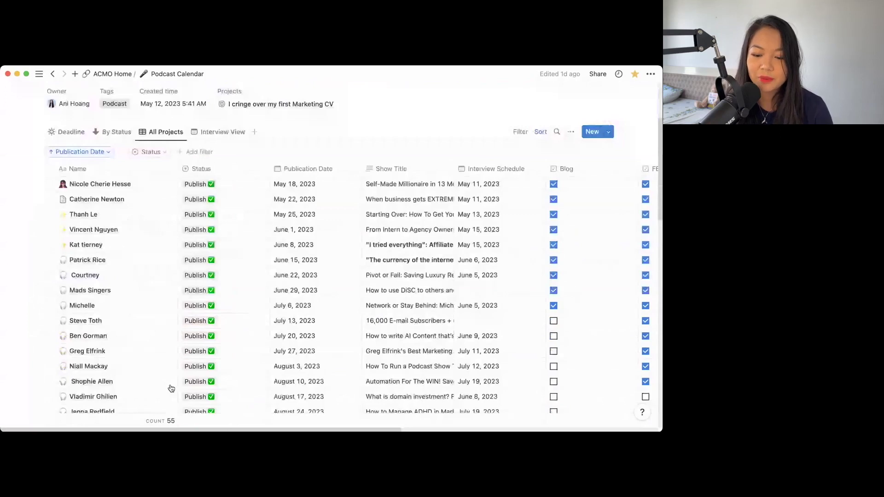
scroll(108, 183, "up", 1)
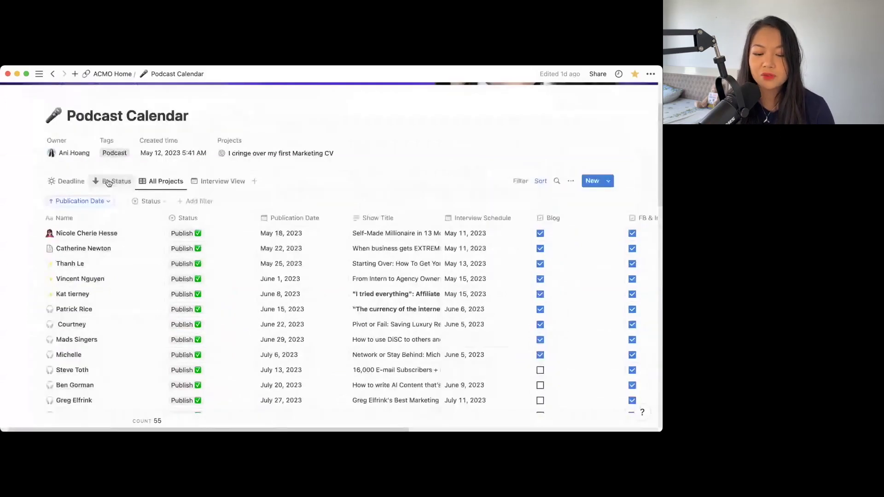
- Open the By Status board and scroll across its stage columns, selecting a card in Introduction
left_click(108, 182)
scroll(270, 235, "up", 2)
scroll(270, 236, "right", 5)
scroll(216, 171, "down", 3)
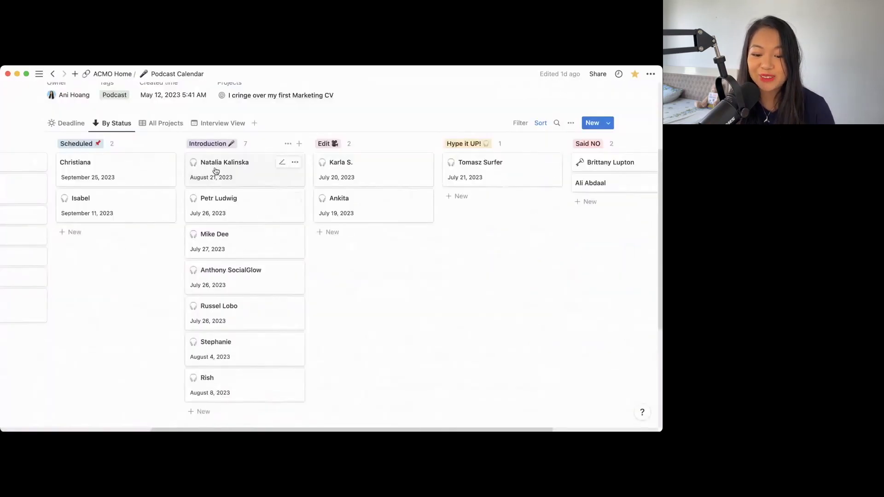
left_click(205, 172)
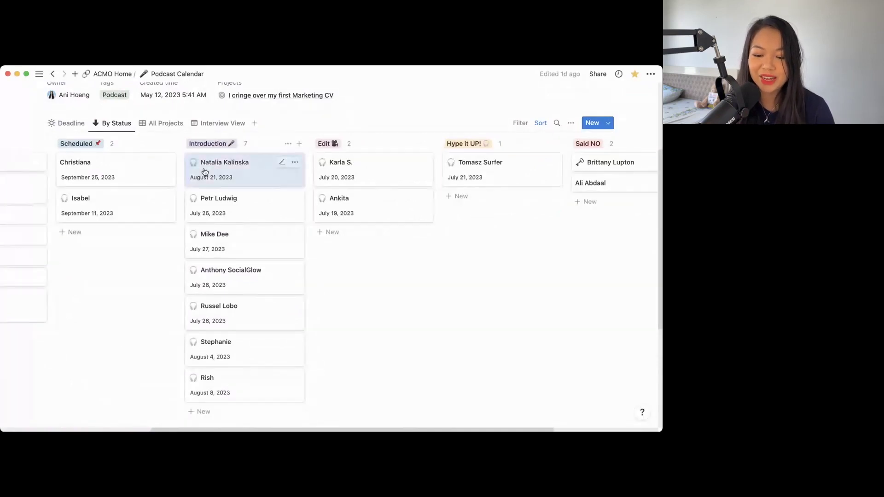
scroll(240, 241, "up", 1)
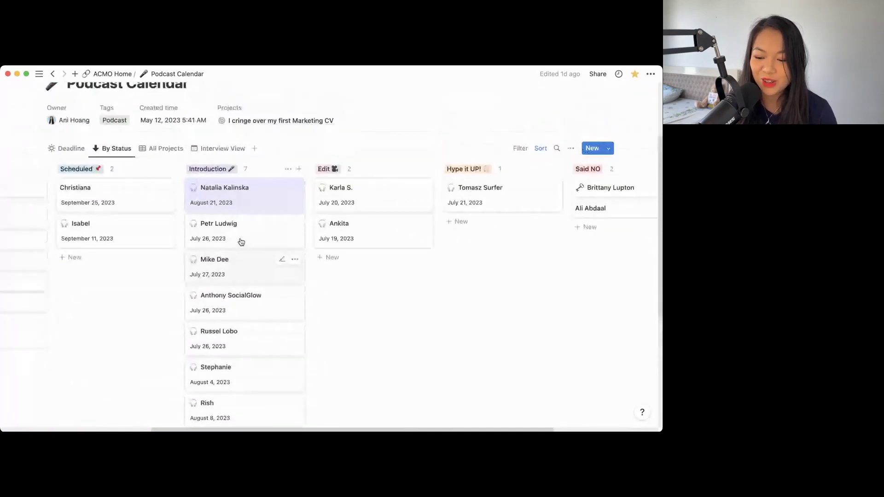
scroll(264, 341, "right", 3)
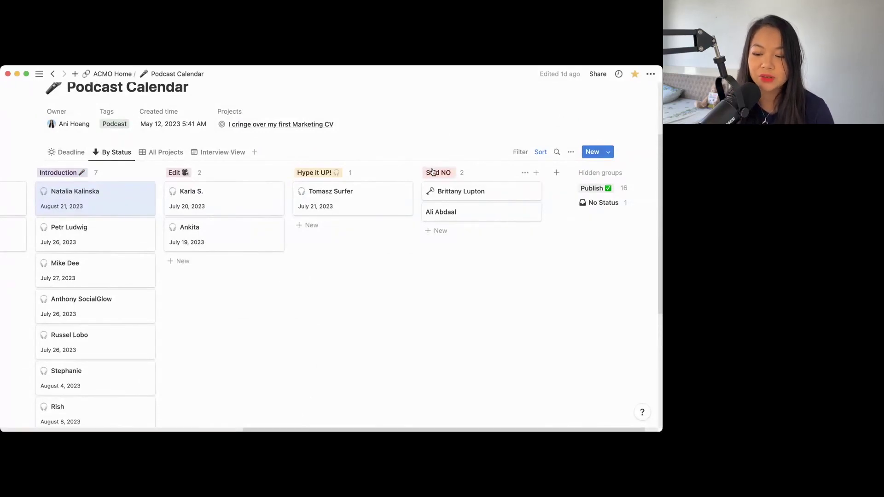
scroll(431, 231, "left", 8)
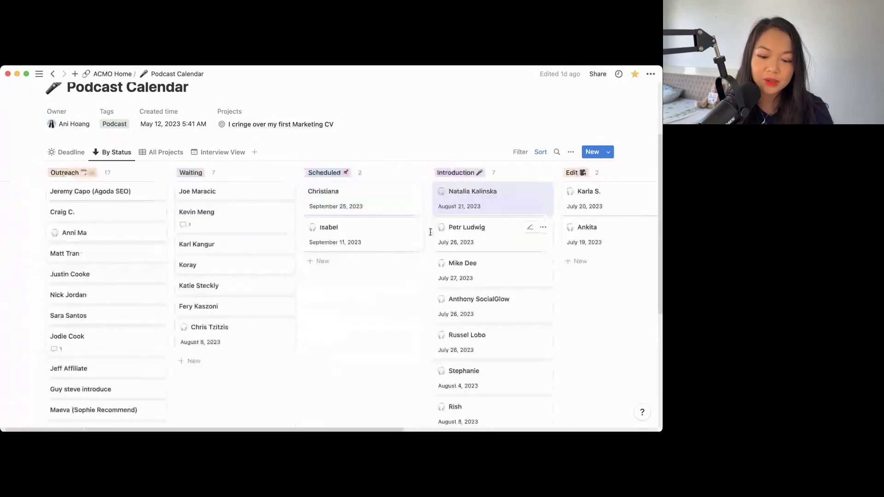
- Switch to the Interview View calendar and browse the guests' July and August 2023 interview dates
scroll(430, 231, "up", 4)
left_click(221, 252)
scroll(317, 282, "down", 3)
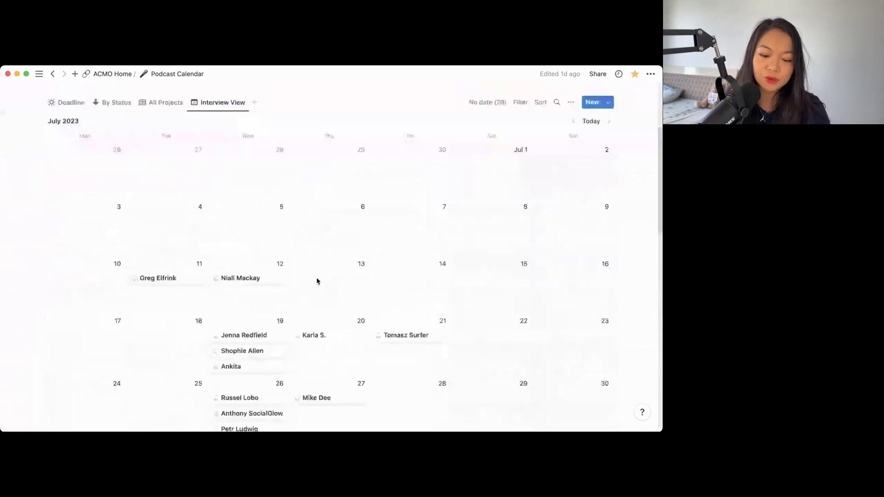
scroll(317, 281, "down", 5)
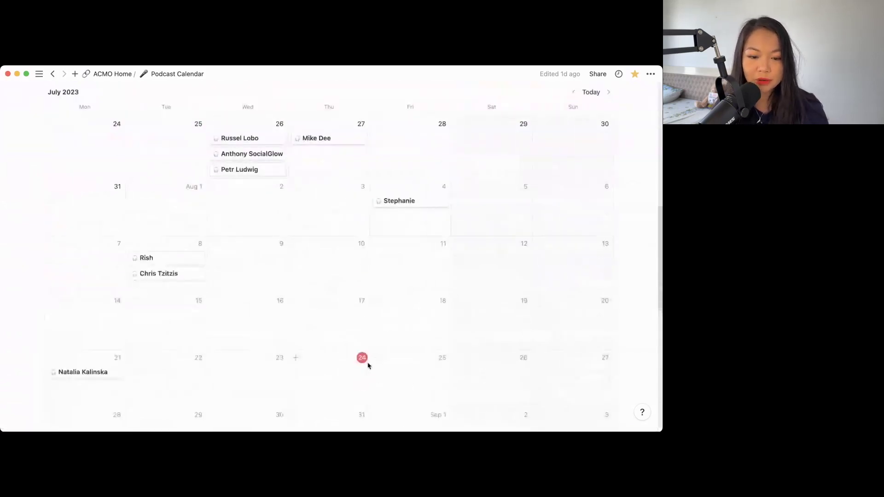
scroll(368, 366, "down", 2)
scroll(368, 366, "down", 1)
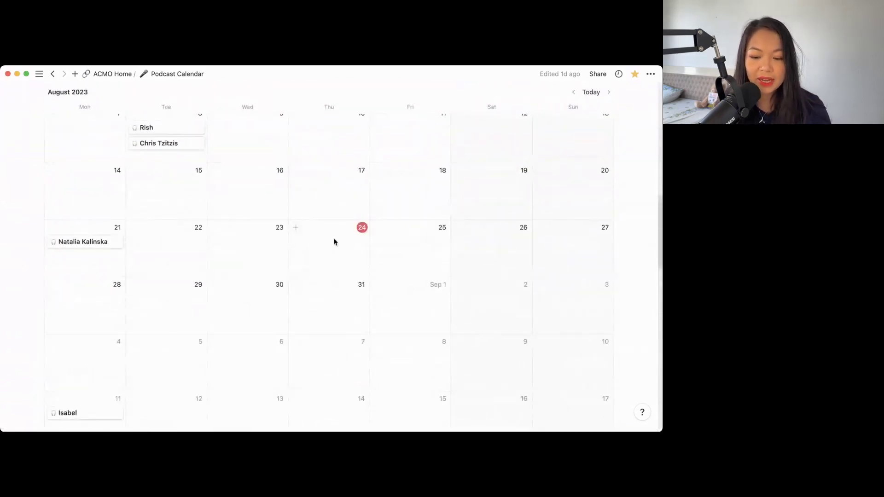